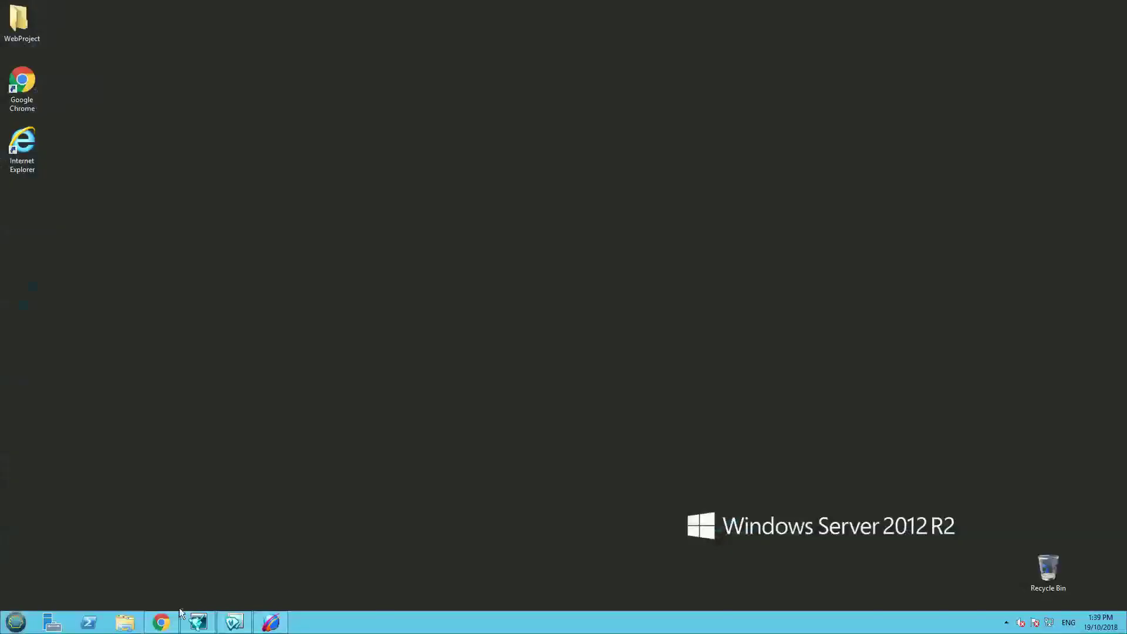
- Bring Chrome to the front and maximize it on the AVEVA Insight landing page
{"action": "left_click", "coordinate": [161, 622]}
{"action": "key", "text": "super+Up"}
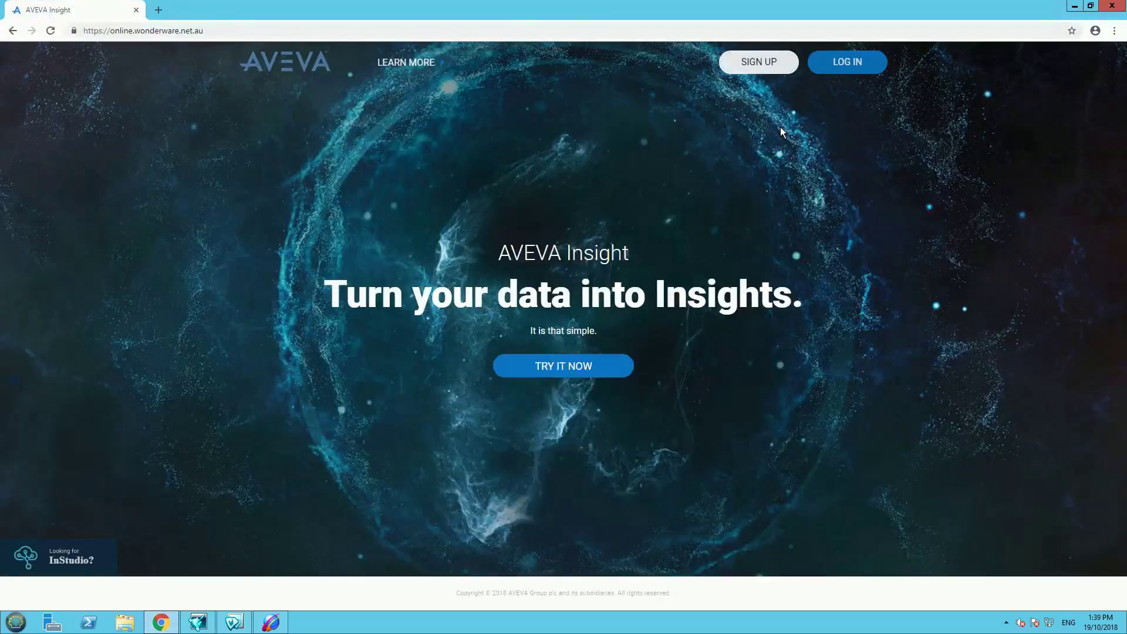
- Log in to AVEVA Insight and choose the Australia (East Coast) region
{"action": "left_click", "coordinate": [848, 61]}
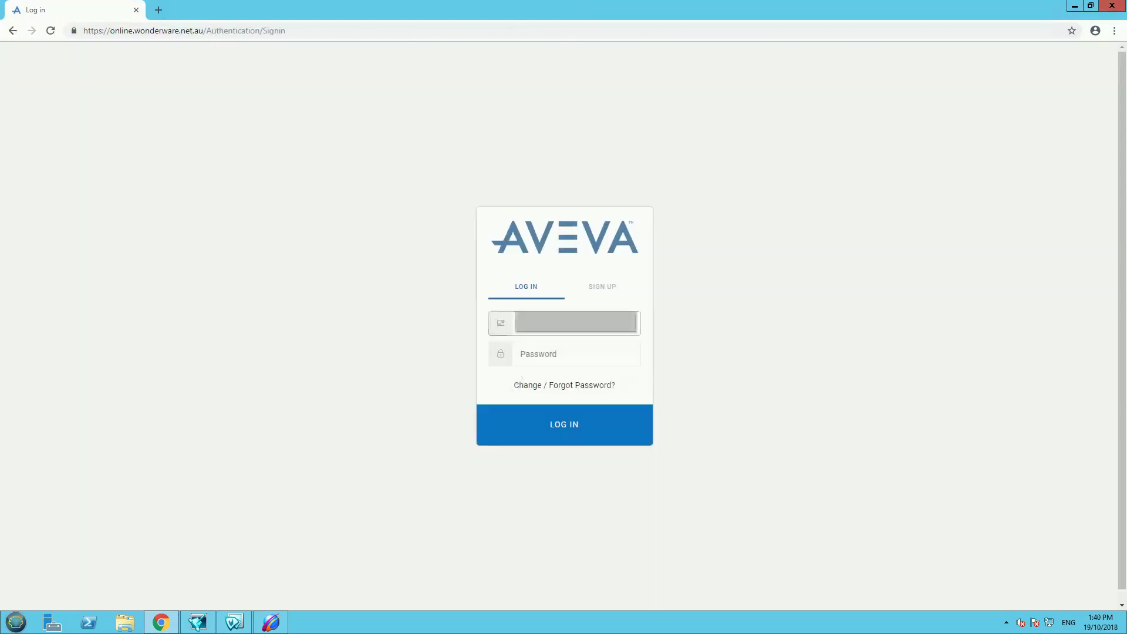
{"action": "left_click", "coordinate": [561, 355]}
{"action": "type", "text": "•••••"}
{"action": "left_click", "coordinate": [569, 433]}
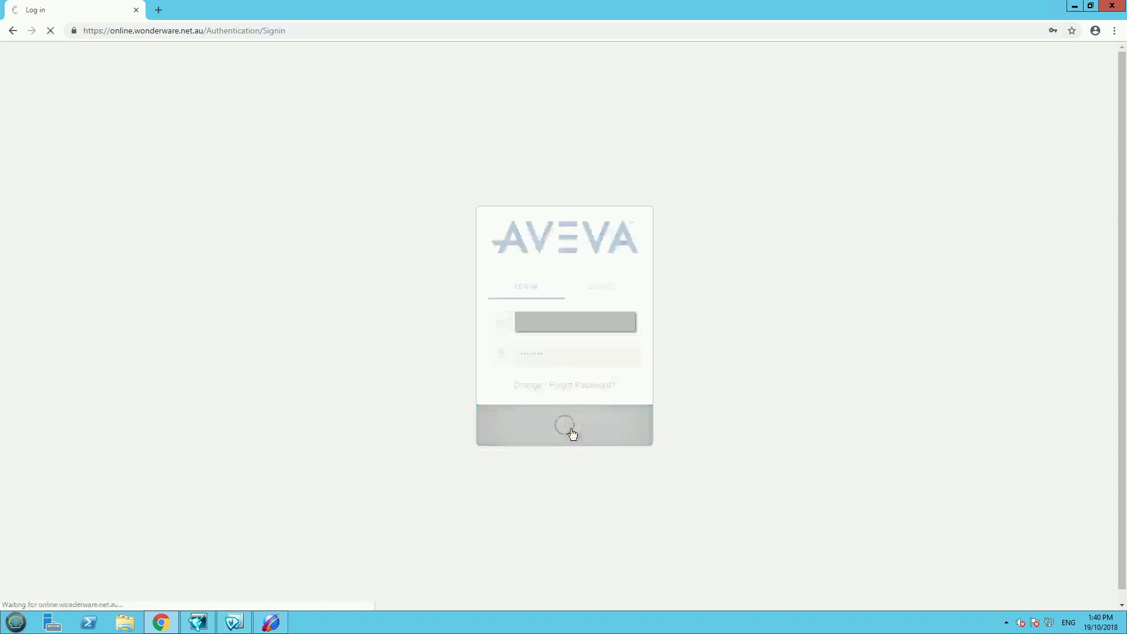
{"action": "left_click", "coordinate": [377, 318]}
{"action": "left_click", "coordinate": [802, 357]}
{"action": "left_click", "coordinate": [319, 221]}
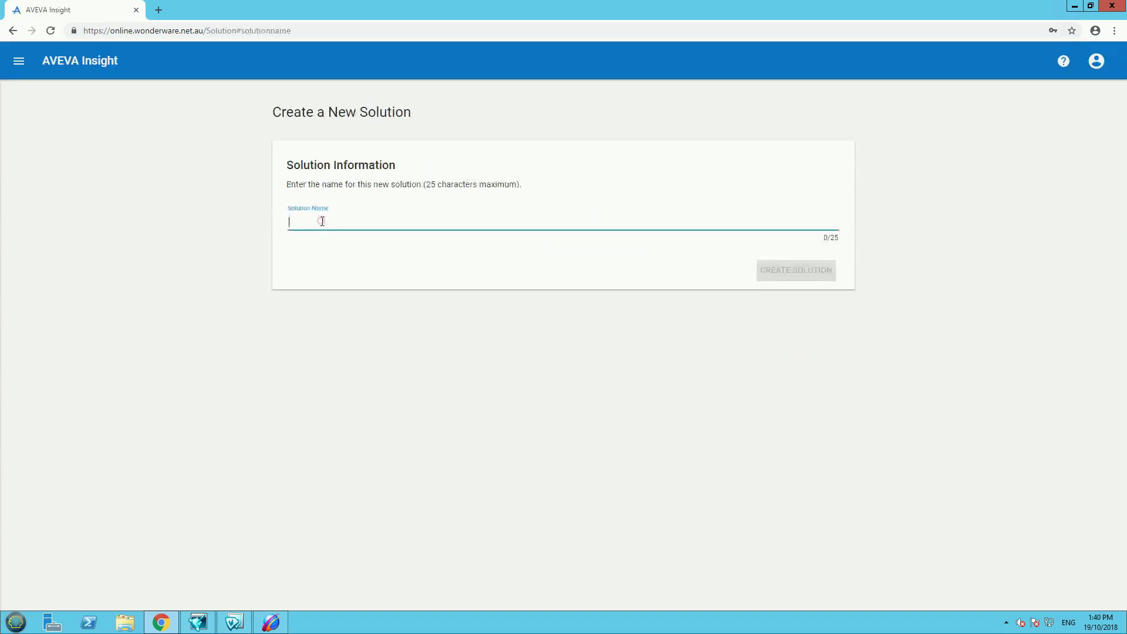
- Create the new solution and dismiss the welcome tour
{"action": "type", "text": "kq"}
{"action": "left_click", "coordinate": [786, 273]}
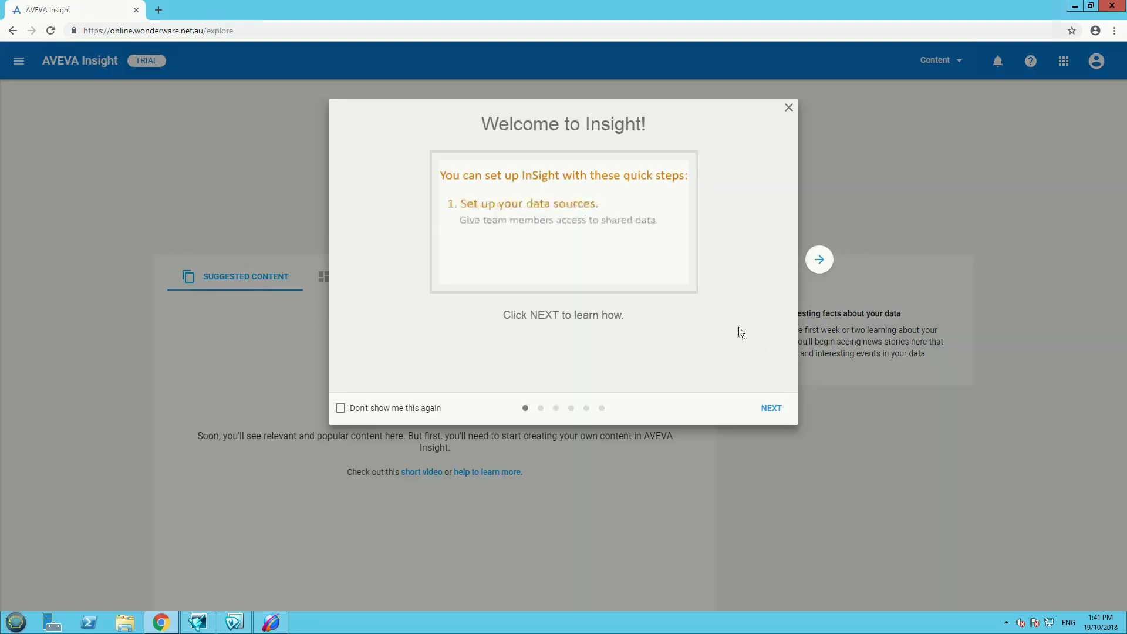
{"action": "left_click", "coordinate": [818, 259]}
{"action": "left_click", "coordinate": [818, 259]}
{"action": "left_click", "coordinate": [815, 261]}
{"action": "left_click", "coordinate": [812, 269]}
{"action": "left_click", "coordinate": [812, 270]}
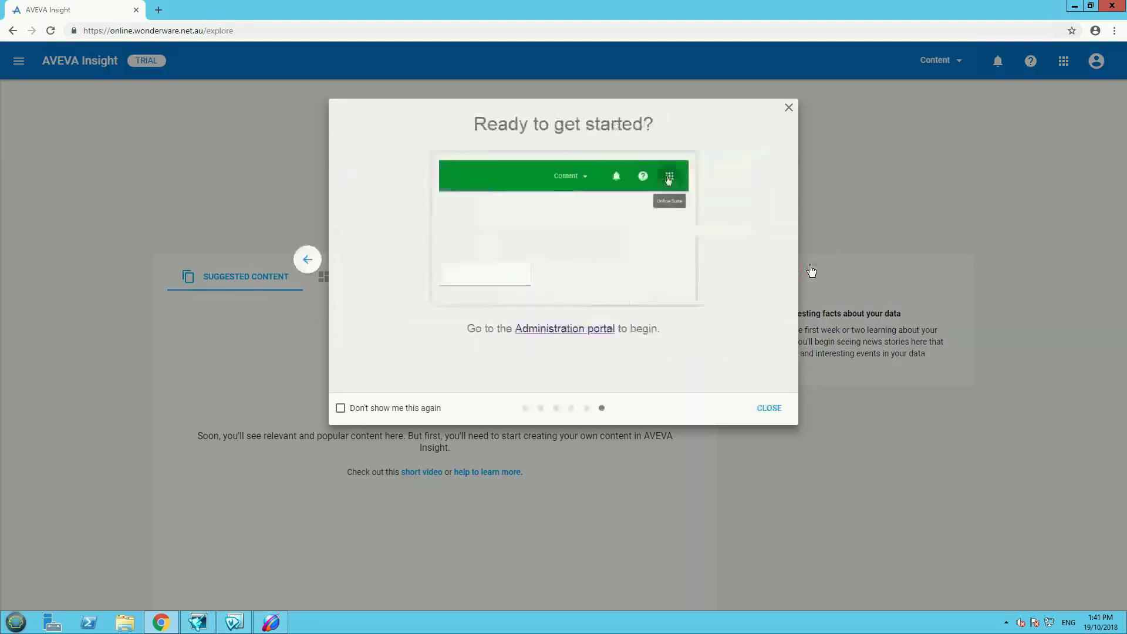
{"action": "left_click", "coordinate": [768, 408]}
- Download the Historian Publisher package from Administration > Downloads and open it
{"action": "left_click", "coordinate": [1063, 61]}
{"action": "left_click", "coordinate": [1029, 118]}
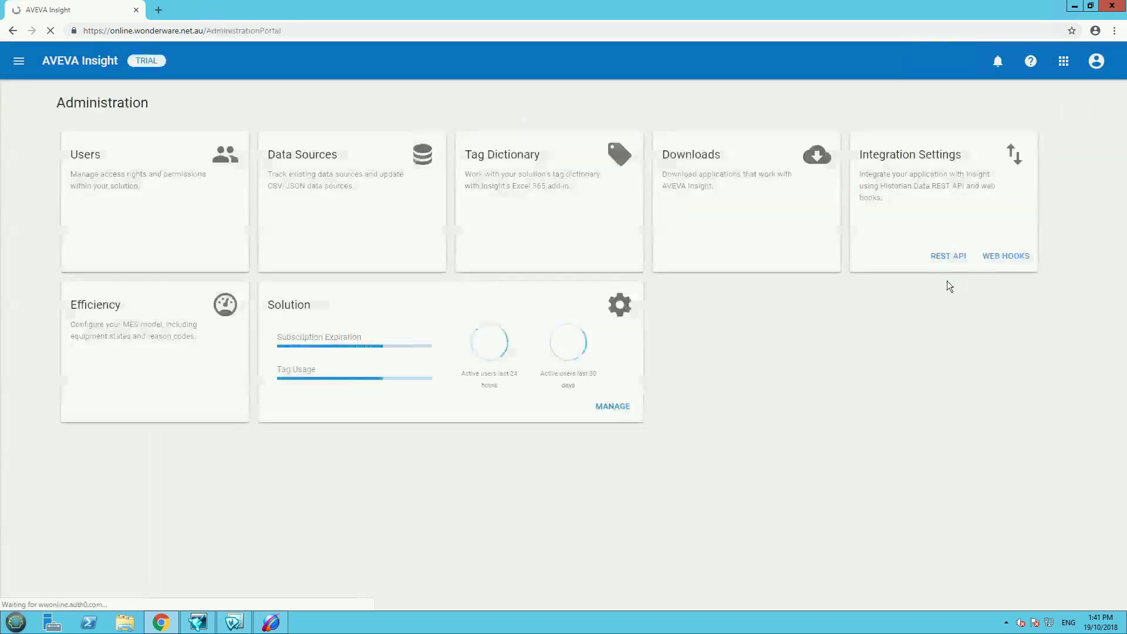
{"action": "left_click", "coordinate": [762, 219]}
{"action": "left_click", "coordinate": [569, 301]}
{"action": "left_click", "coordinate": [121, 596]}
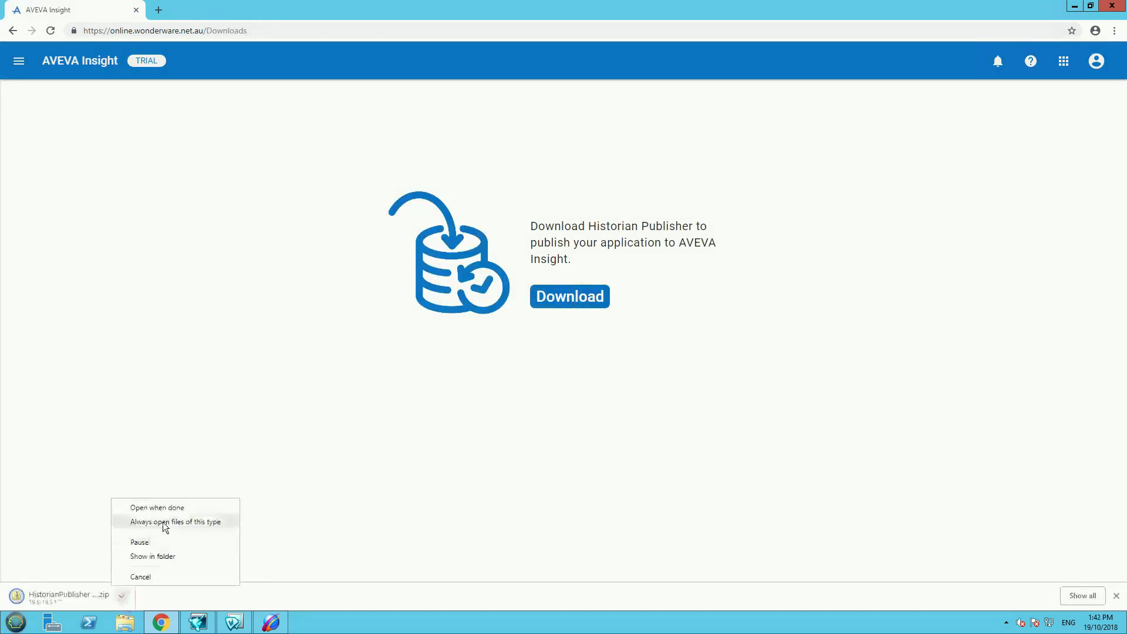
{"action": "left_click", "coordinate": [164, 508]}
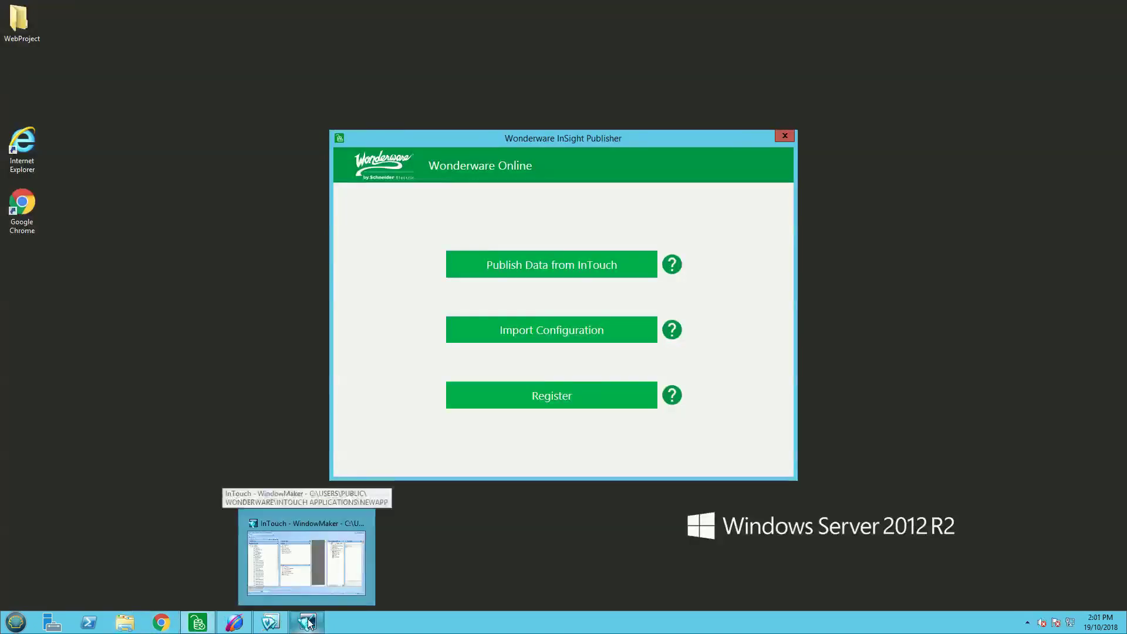
- Review each tag definition in InTouch WindowMaker's Tagname Dictionary
{"action": "left_click", "coordinate": [308, 622]}
{"action": "left_click", "coordinate": [212, 73]}
{"action": "left_click", "coordinate": [235, 142]}
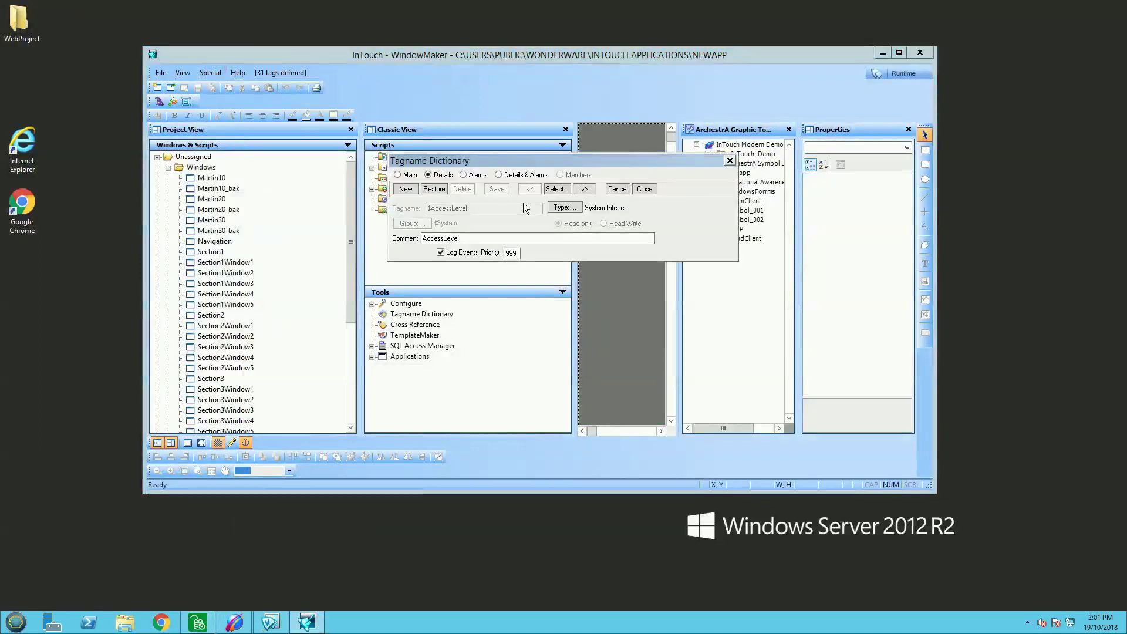
{"action": "left_click", "coordinate": [584, 189]}
{"action": "left_click", "coordinate": [584, 188]}
{"action": "left_click", "coordinate": [584, 188]}
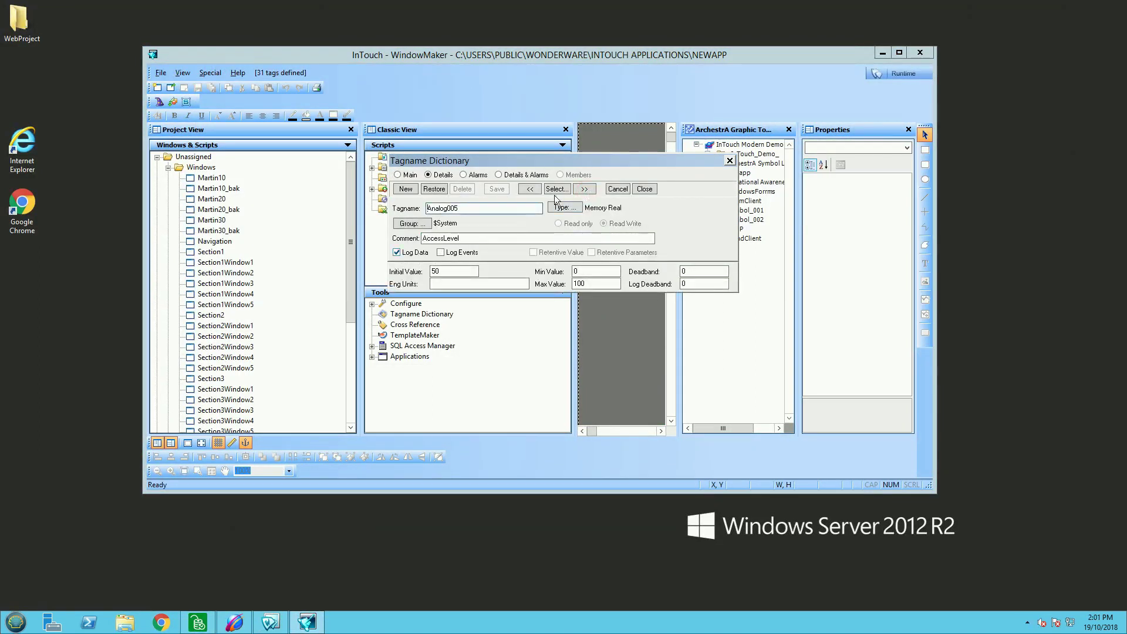
{"action": "left_click", "coordinate": [584, 188]}
{"action": "left_click", "coordinate": [584, 188]}
{"action": "left_click", "coordinate": [584, 188]}
{"action": "left_click", "coordinate": [584, 189]}
{"action": "left_click", "coordinate": [584, 188]}
{"action": "left_click", "coordinate": [729, 160]}
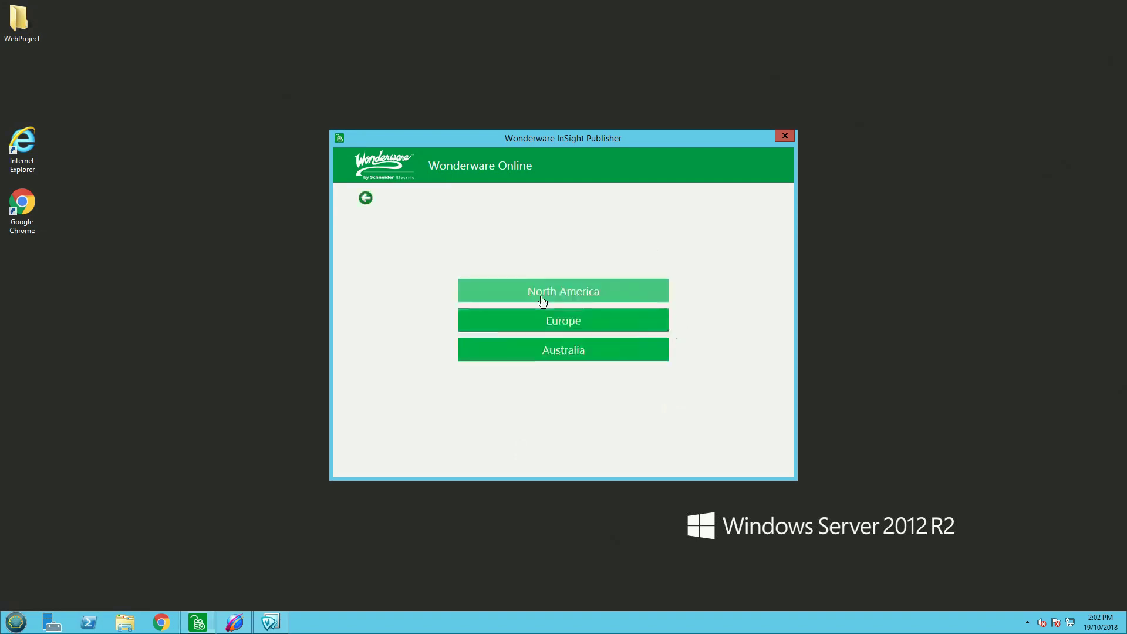
- Choose the Australia region without a proxy and log in to Wonderware Online
{"action": "left_click", "coordinate": [527, 319]}
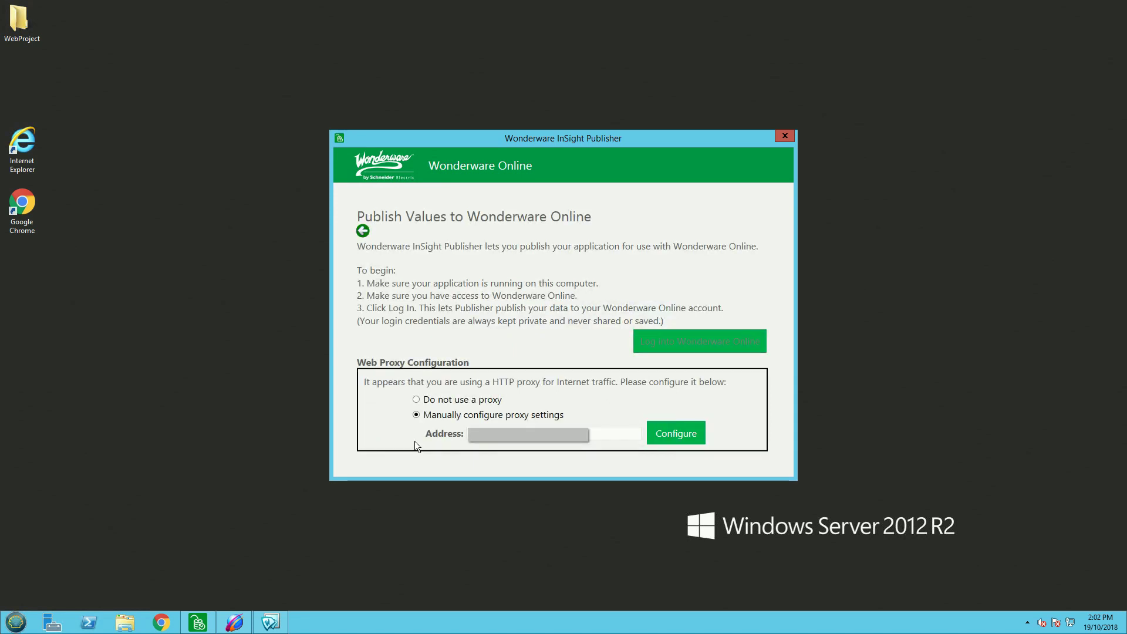
{"action": "left_click", "coordinate": [433, 399]}
{"action": "left_click", "coordinate": [666, 440]}
{"action": "left_click", "coordinate": [709, 345]}
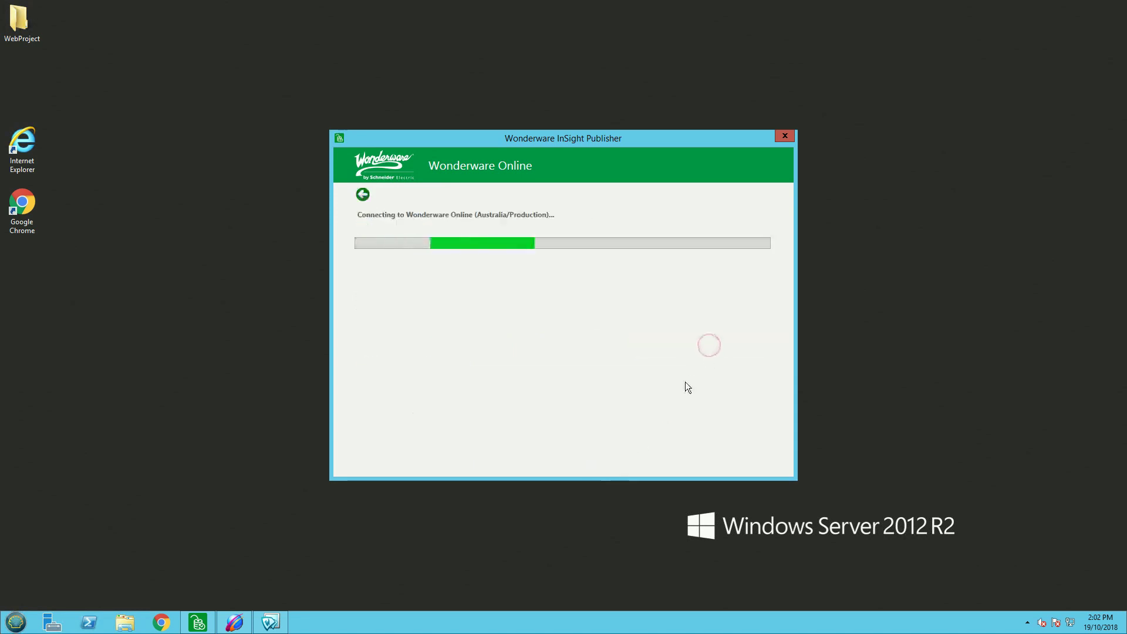
{"action": "left_click", "coordinate": [561, 362]}
{"action": "type", "text": "•••"}
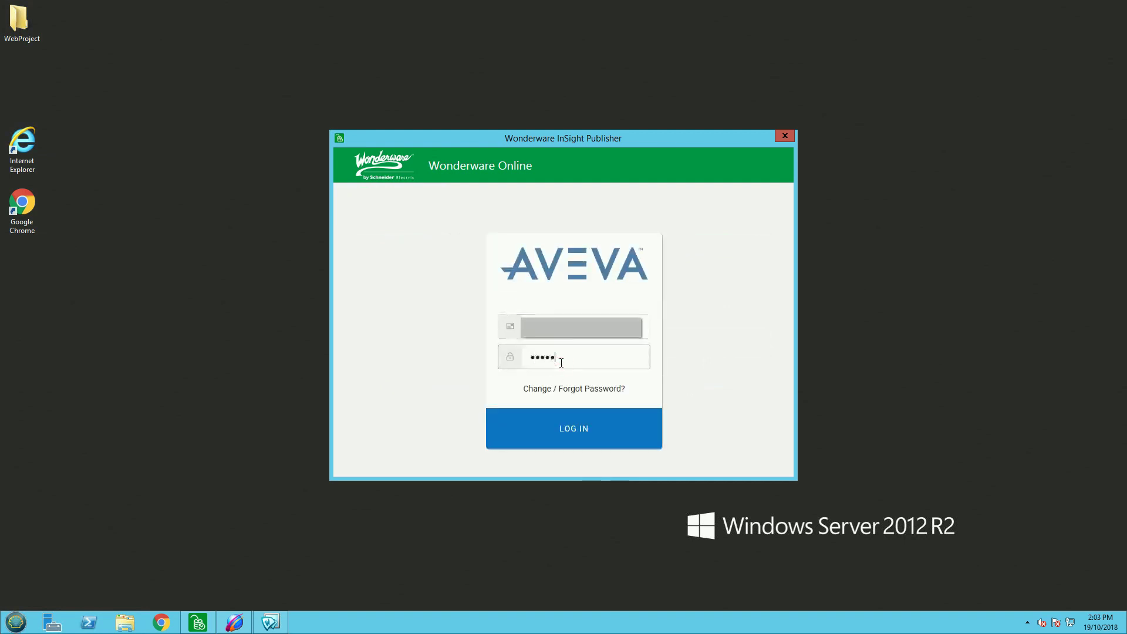
{"action": "left_click", "coordinate": [586, 434]}
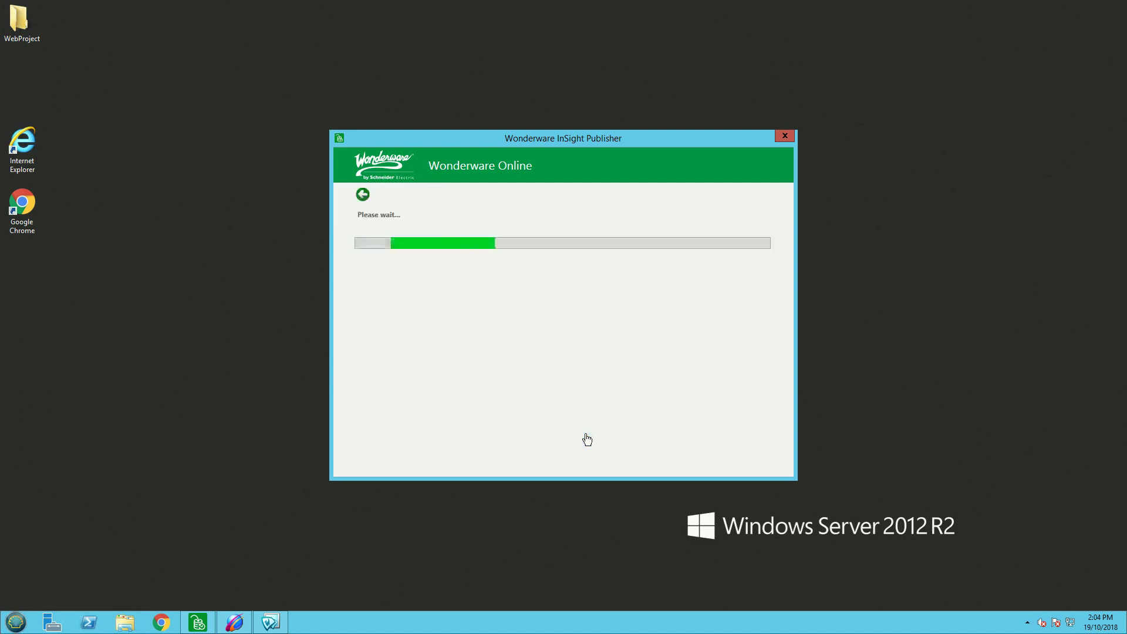
- Publish the InTouch application as ML_Intouch and launch AVEVA Insight in a maximized browser
{"action": "left_click", "coordinate": [522, 262]}
{"action": "type", "text": "ML_Process"}
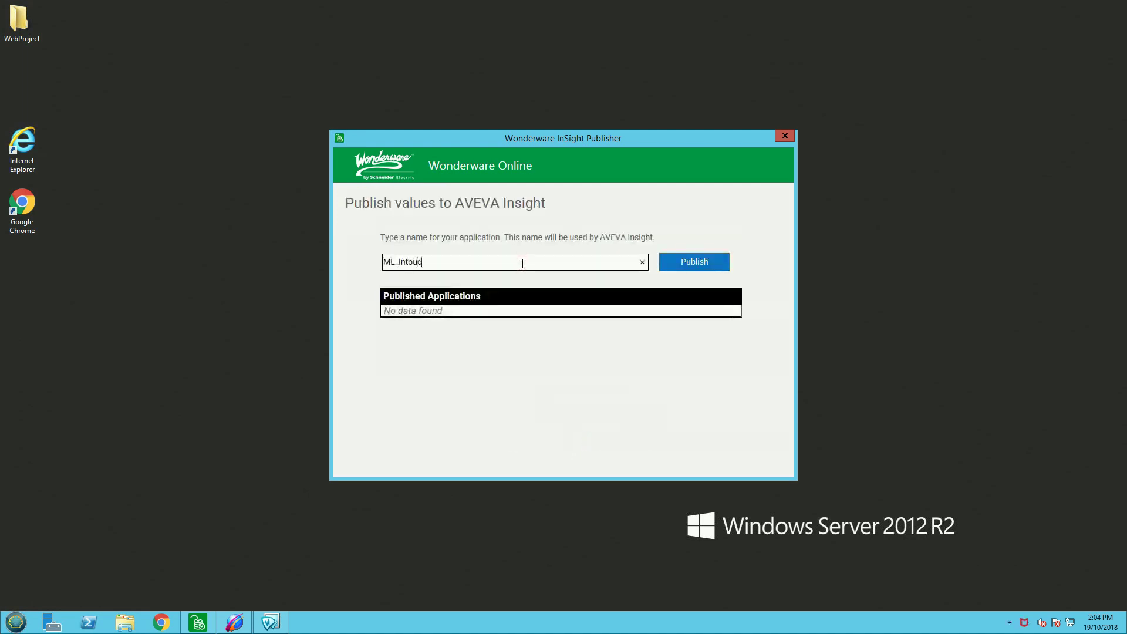
{"action": "left_click", "coordinate": [688, 262]}
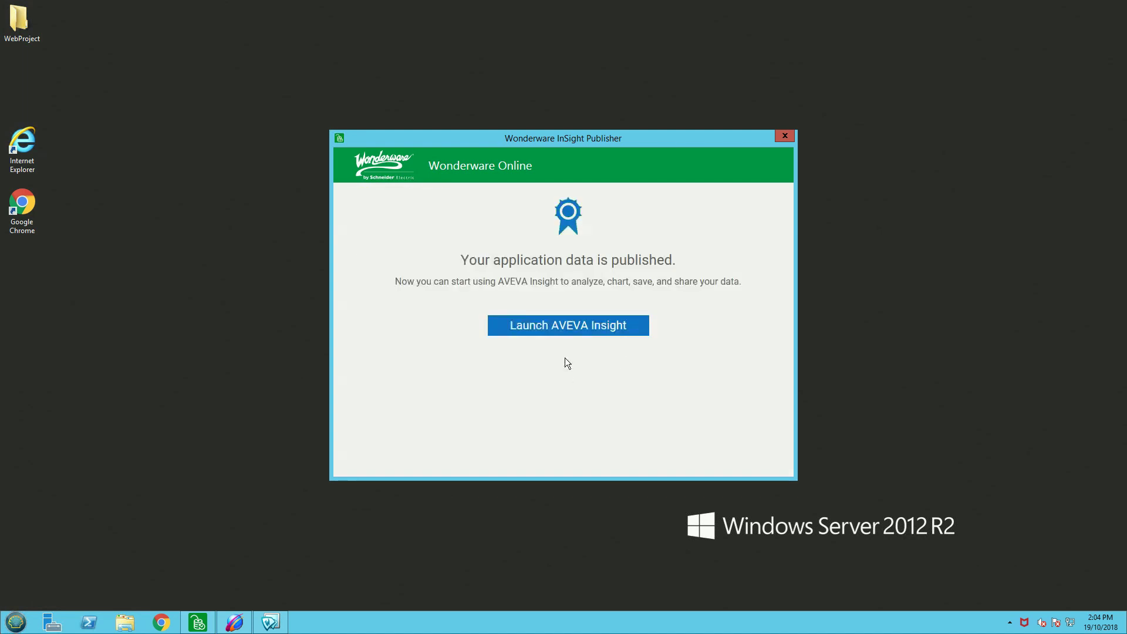
{"action": "left_click", "coordinate": [565, 330]}
{"action": "left_click", "coordinate": [896, 93]}
{"action": "left_click", "coordinate": [1027, 35]}
{"action": "left_click", "coordinate": [551, 357]}
- Log in to Insight and permanently dismiss the welcome dialog
{"action": "type", "text": "****"}
{"action": "key", "text": "Return"}
{"action": "left_click", "coordinate": [340, 411]}
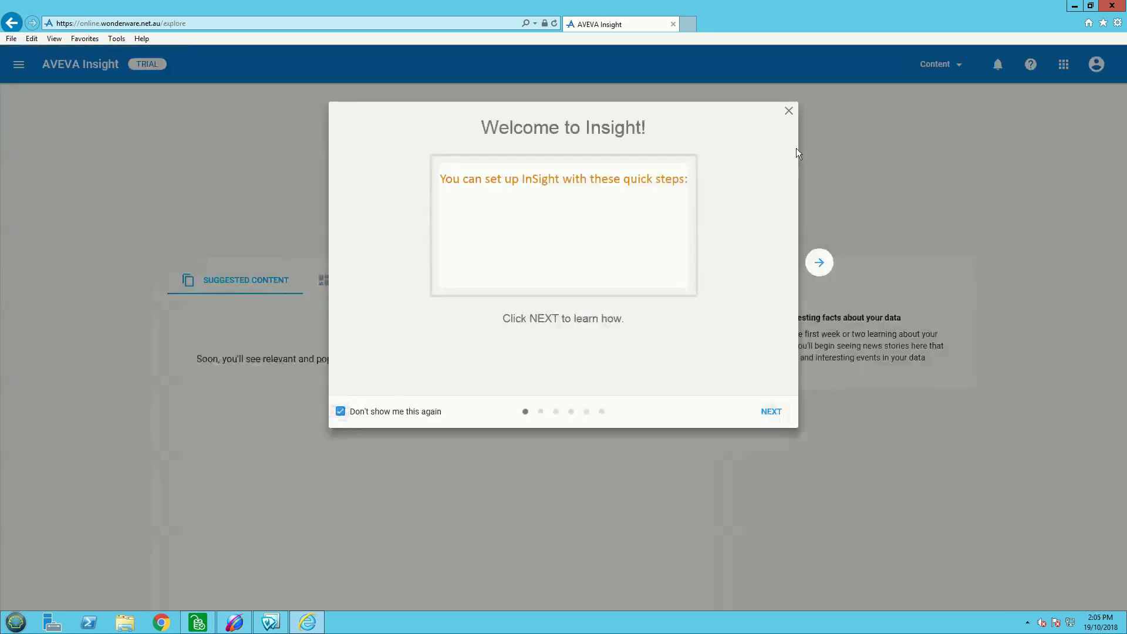
{"action": "left_click", "coordinate": [789, 110]}
- Search for ML_Intouch and add all 20 of its tags to the view
{"action": "left_click", "coordinate": [655, 194]}
{"action": "type", "text": "ML"}
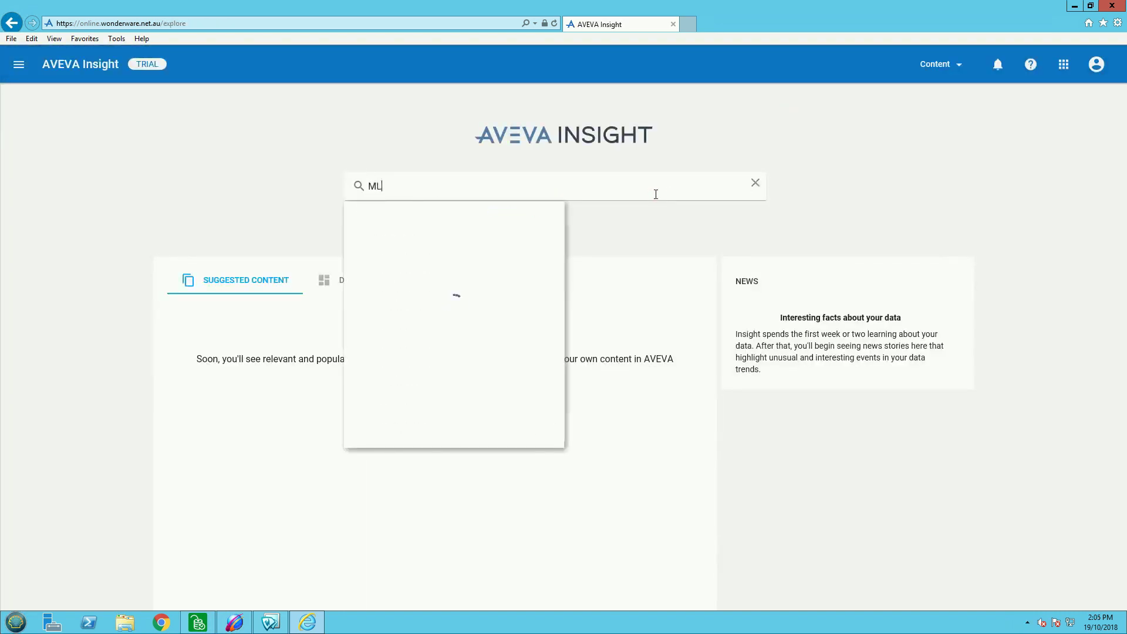
{"action": "type", "text": "_Intouch"}
{"action": "left_click", "coordinate": [542, 230]}
{"action": "scroll", "coordinate": [742, 329], "scroll_direction": "down", "scroll_amount": 4}
{"action": "scroll", "coordinate": [645, 264], "scroll_direction": "up", "scroll_amount": 2}
{"action": "left_click", "coordinate": [516, 211]}
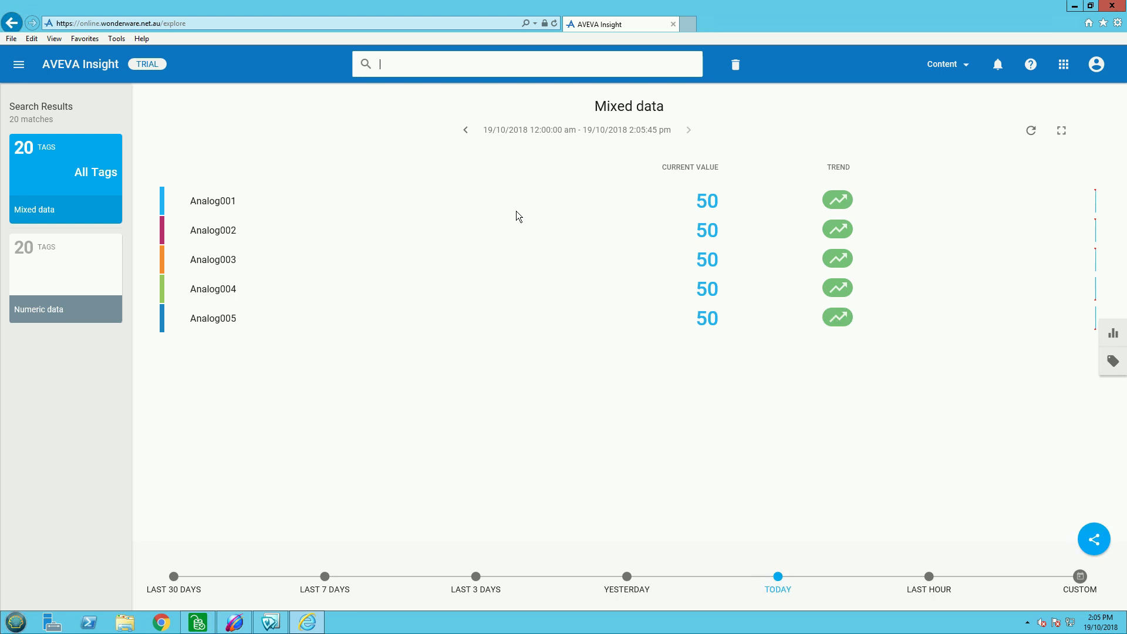
{"action": "left_click", "coordinate": [1094, 538]}
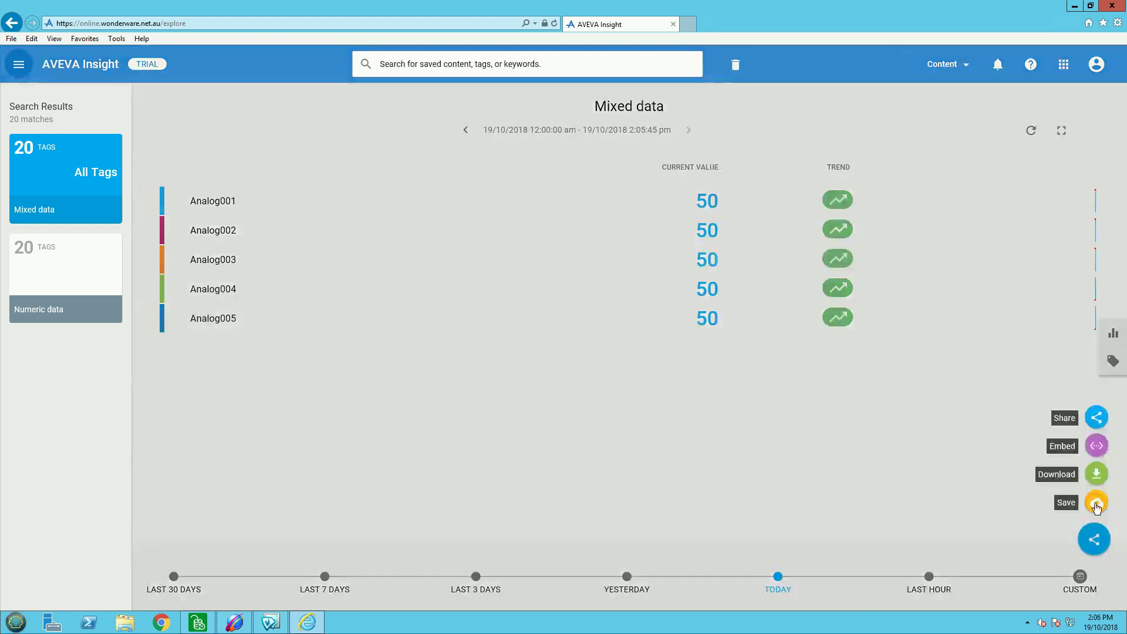
- Save the tag view as 'Intouch Data' content with keyword Intouch
{"action": "left_click", "coordinate": [1095, 504]}
{"action": "type", "text": "Intouch Data"}
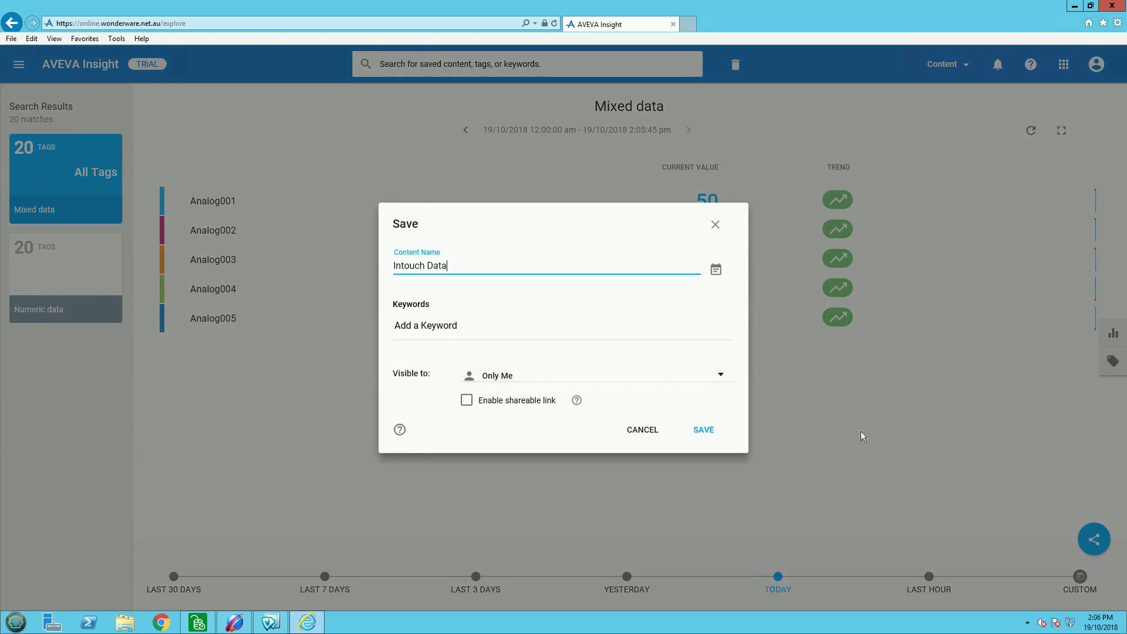
{"action": "left_click", "coordinate": [442, 330]}
{"action": "type", "text": "Intouch"}
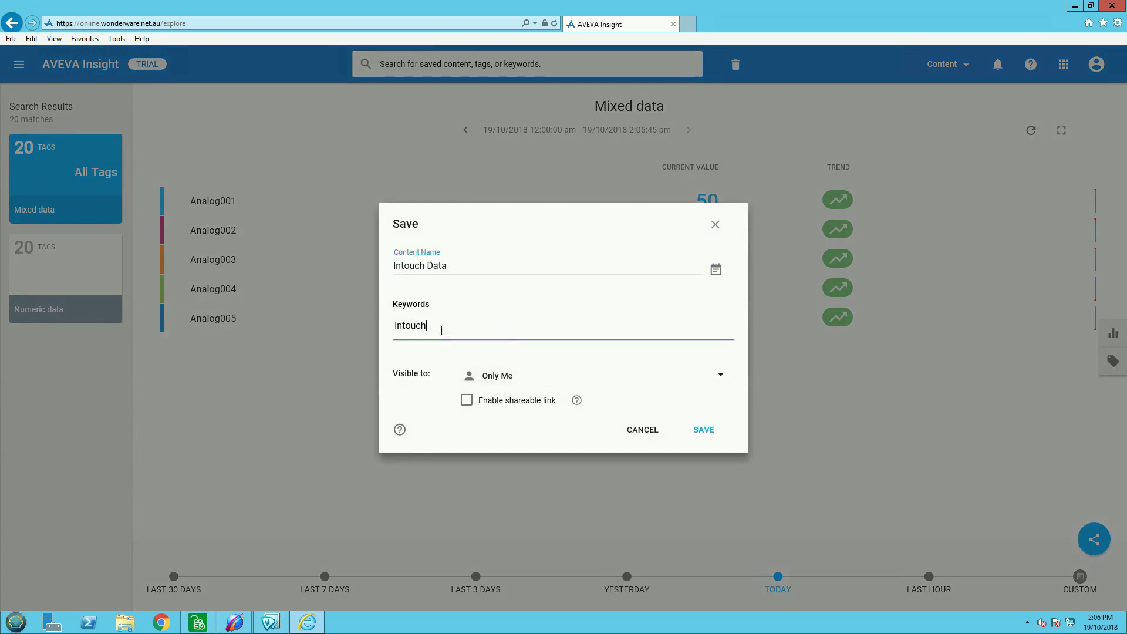
{"action": "left_click", "coordinate": [702, 429]}
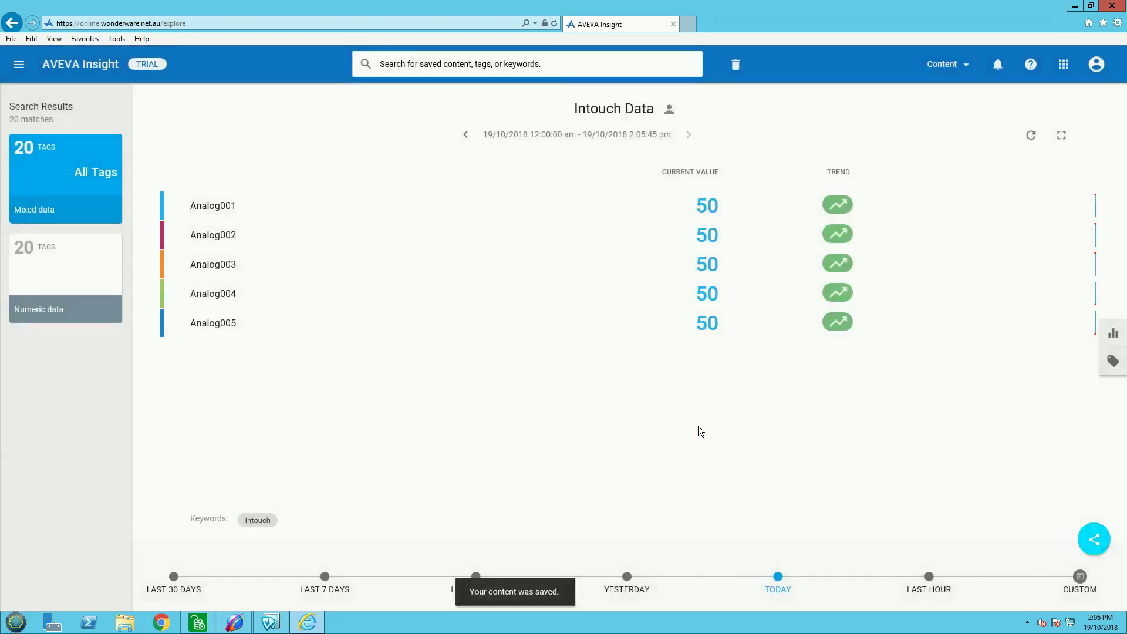
- Return to the Insight home page, close InSight Publisher and bring up the System Management Console
{"action": "left_click", "coordinate": [19, 65]}
{"action": "left_click", "coordinate": [59, 113]}
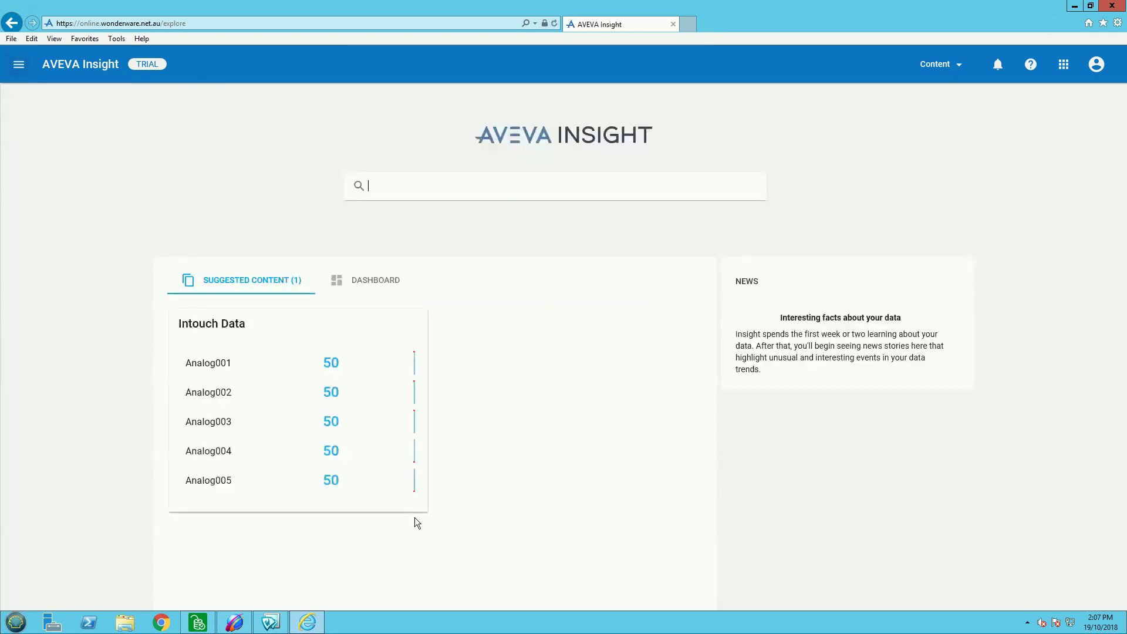
{"action": "left_click", "coordinate": [1074, 7]}
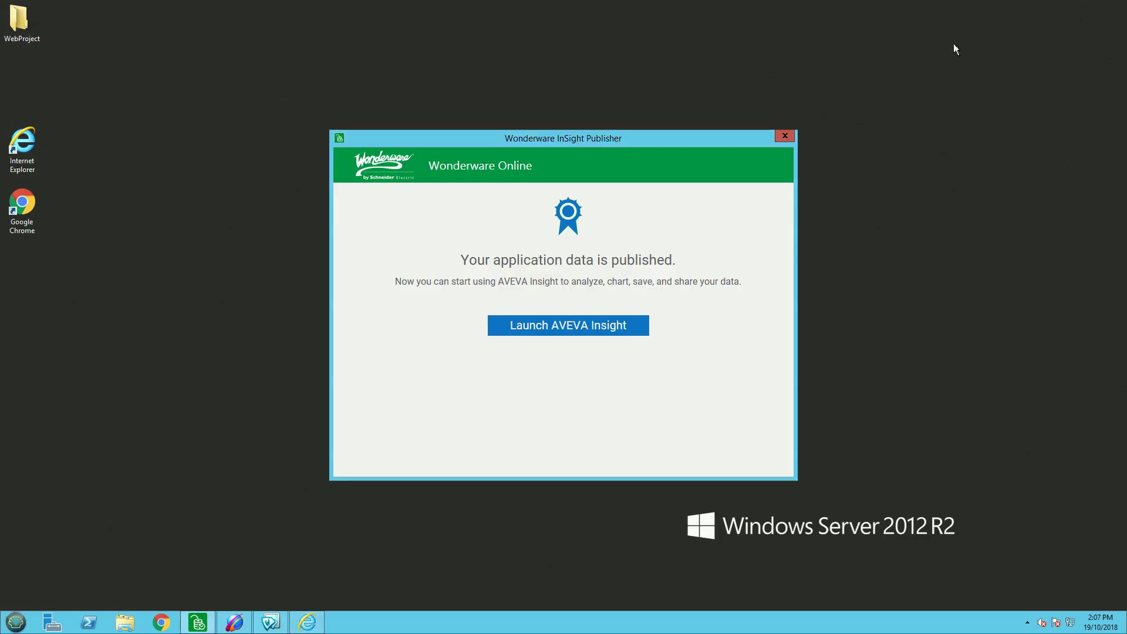
{"action": "left_click", "coordinate": [786, 136]}
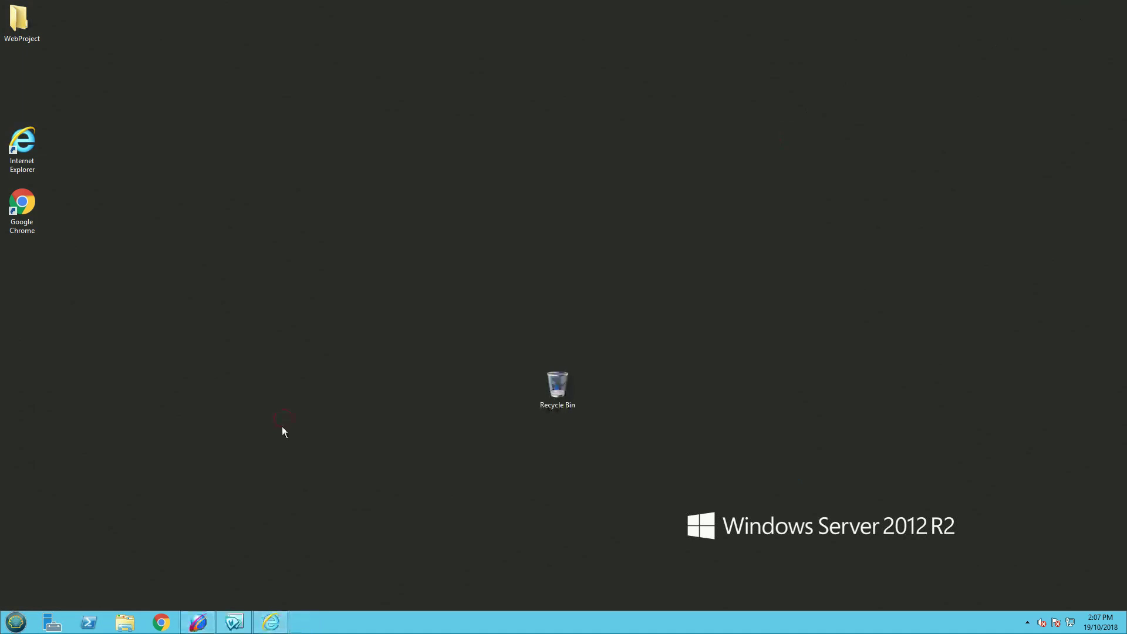
{"action": "left_click", "coordinate": [198, 625]}
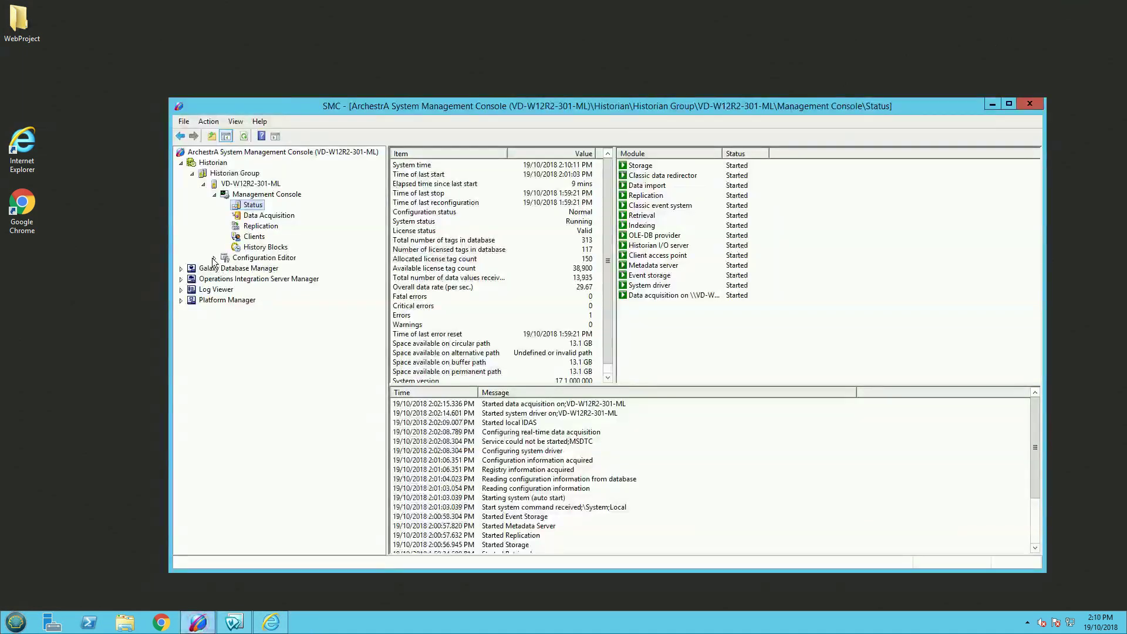
- Add a new replication server under System Configuration > Replication and register it with Wonderware Online
{"action": "left_click", "coordinate": [214, 258]}
{"action": "left_click", "coordinate": [225, 269]}
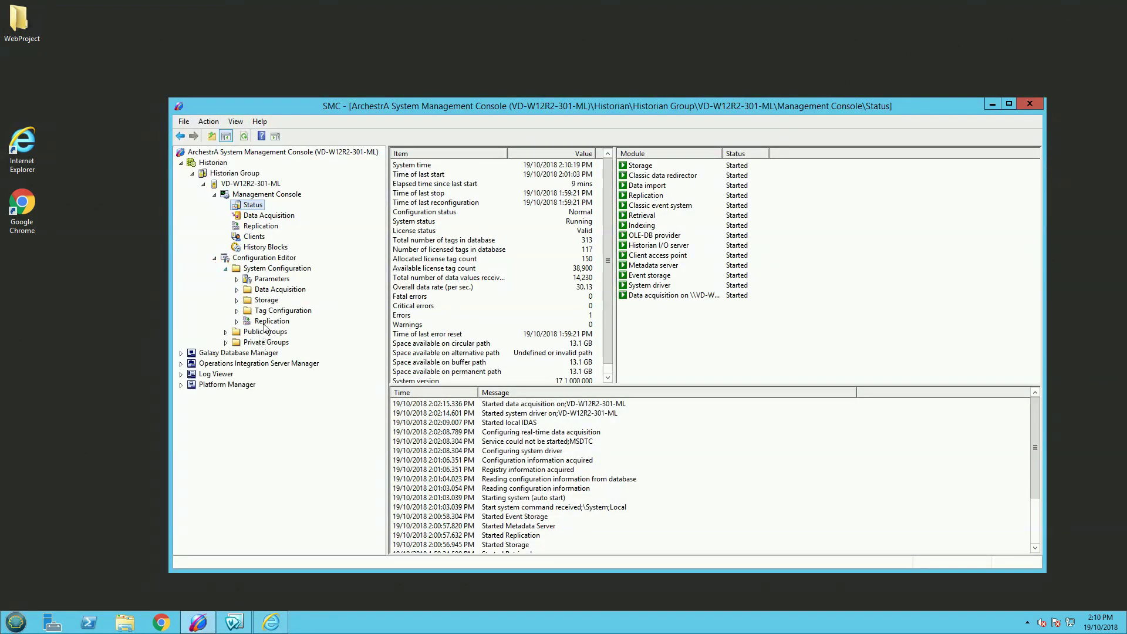
{"action": "left_click", "coordinate": [237, 321]}
{"action": "right_click", "coordinate": [274, 343]}
{"action": "left_click", "coordinate": [308, 374]}
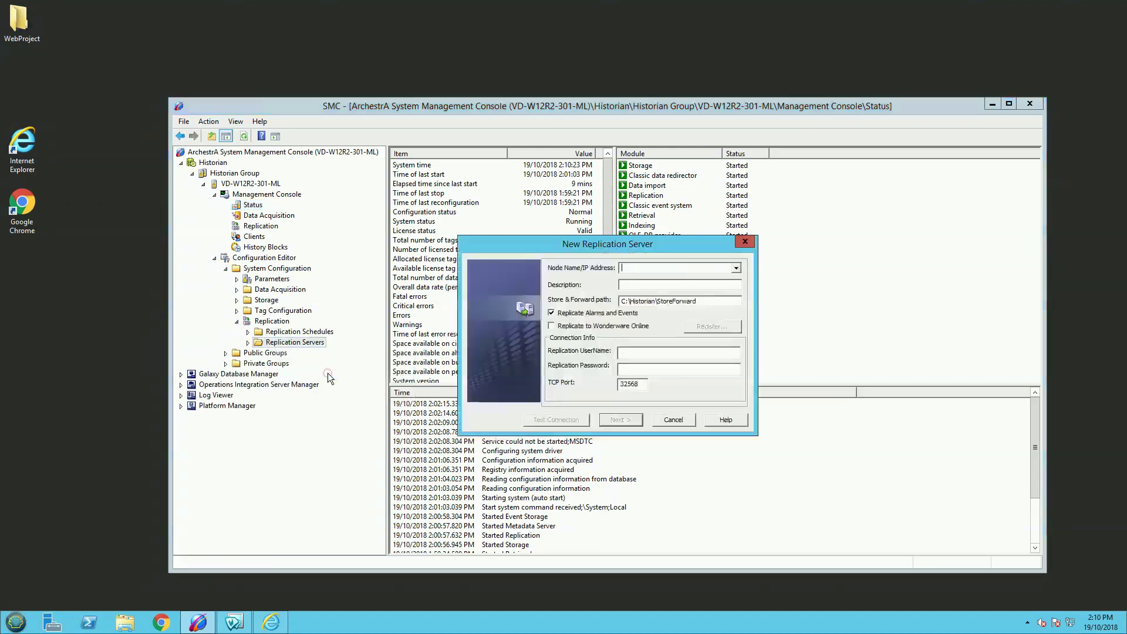
{"action": "left_click", "coordinate": [557, 329]}
{"action": "left_click", "coordinate": [697, 331]}
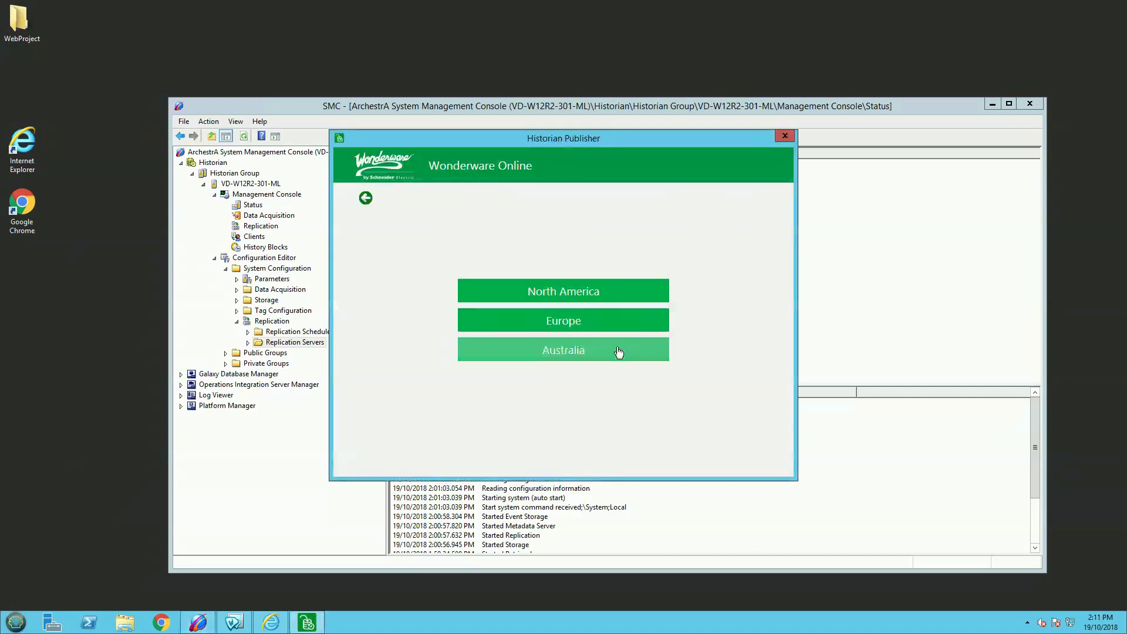
- Sign in to Wonderware Online in the Australia region and publish the historian as ML_Historian
{"action": "left_click", "coordinate": [616, 347]}
{"action": "left_click", "coordinate": [393, 436]}
{"action": "left_click", "coordinate": [390, 435]}
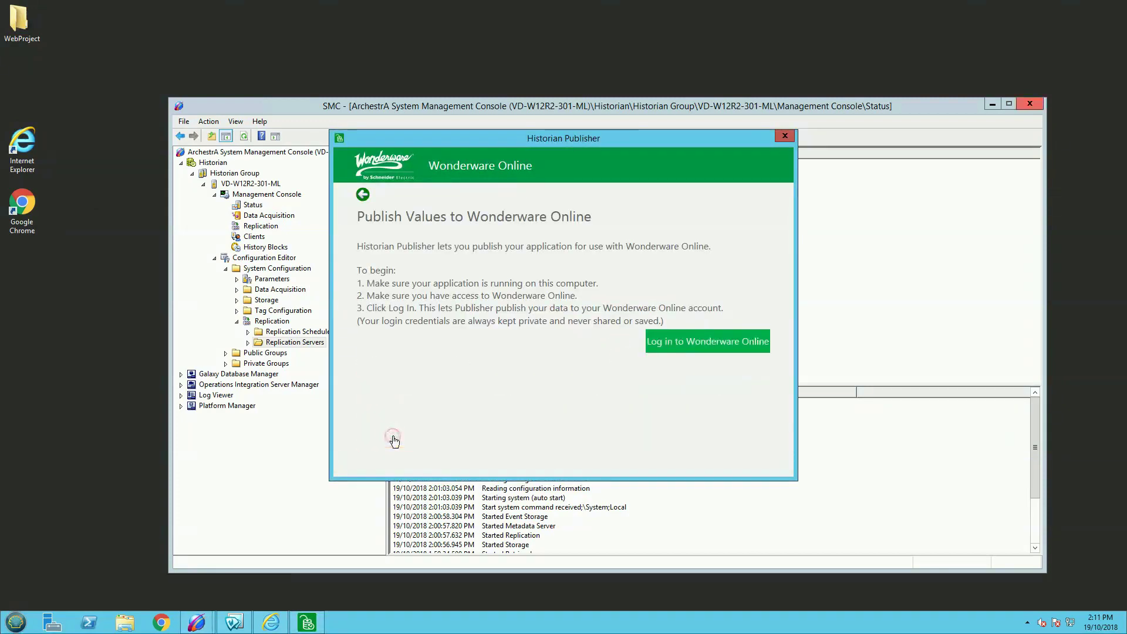
{"action": "left_click", "coordinate": [708, 346]}
{"action": "key", "text": "ctrl+v"}
{"action": "key", "text": "Tab"}
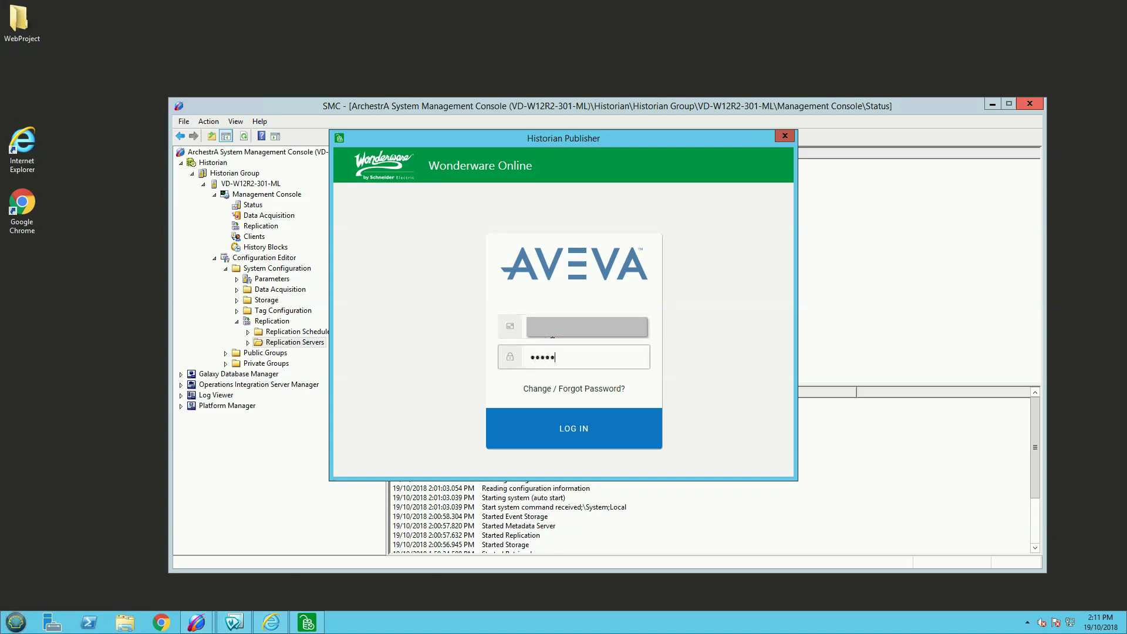
{"action": "left_click", "coordinate": [495, 439]}
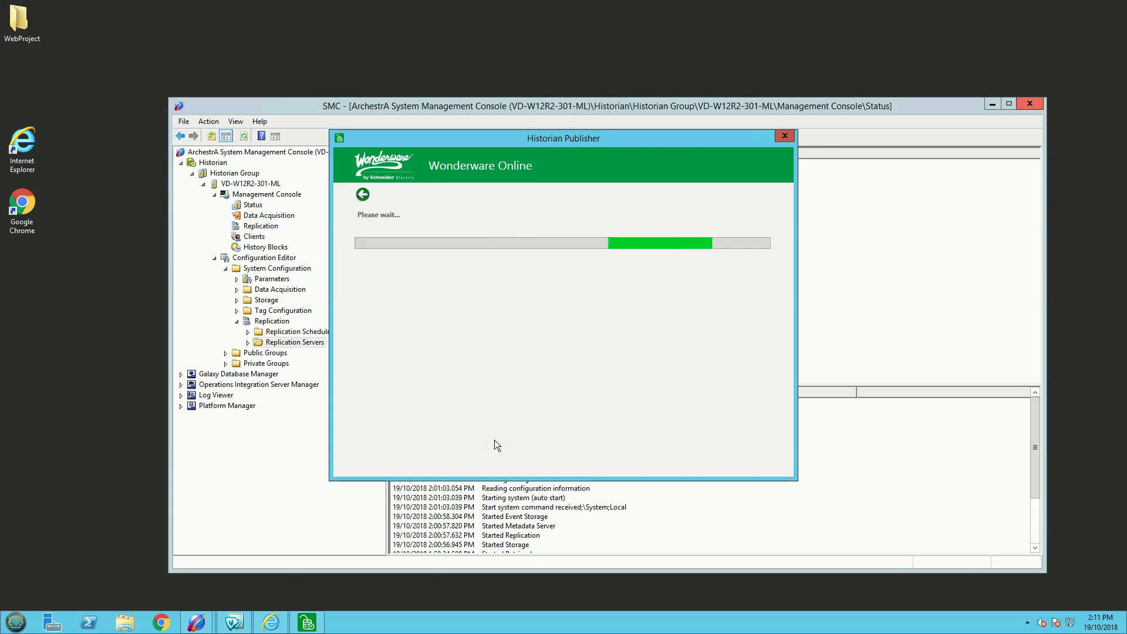
{"action": "type", "text": "ML"}
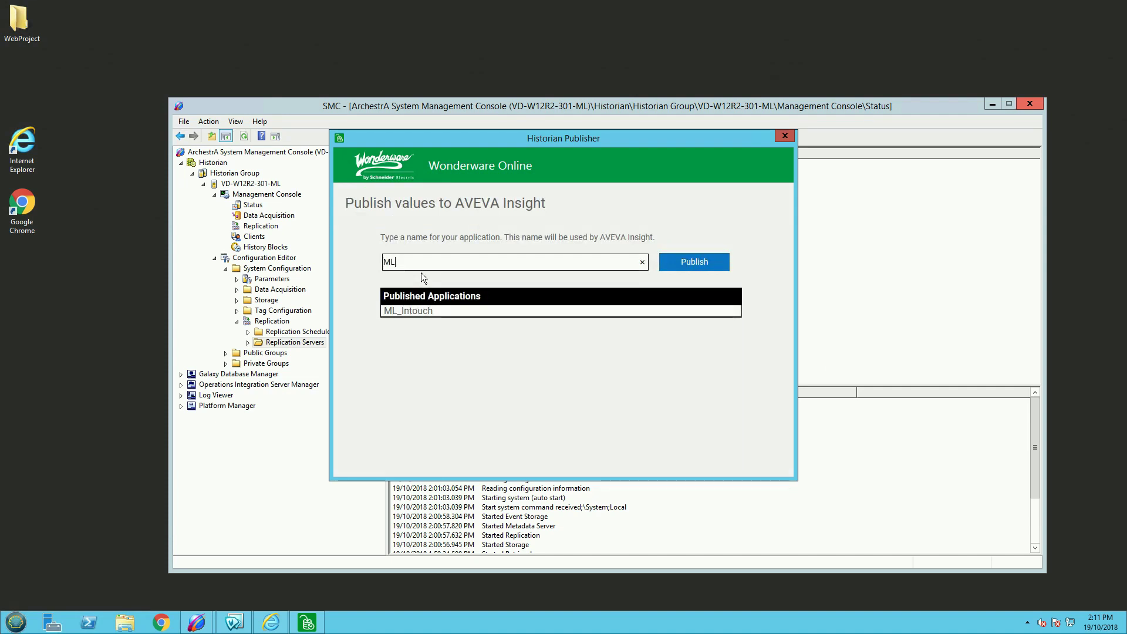
{"action": "type", "text": "_Historian"}
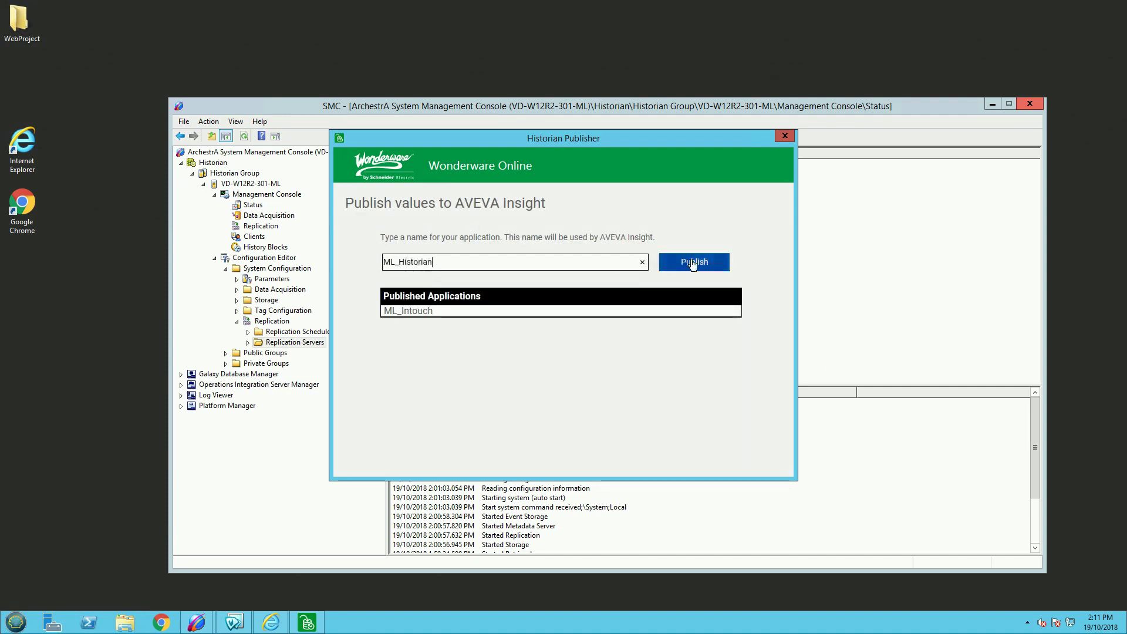
{"action": "key", "text": "Return"}
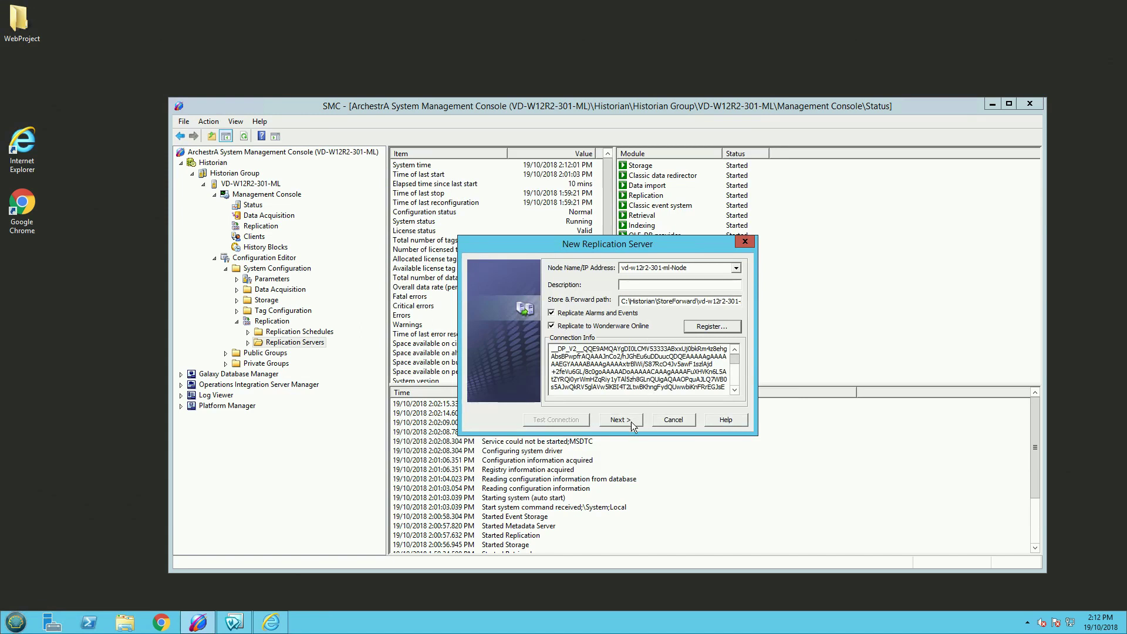
- Finish the New Replication Server wizard and show vd-w12r2-301-ml-Node's Simple Replication list
{"action": "left_click", "coordinate": [620, 419]}
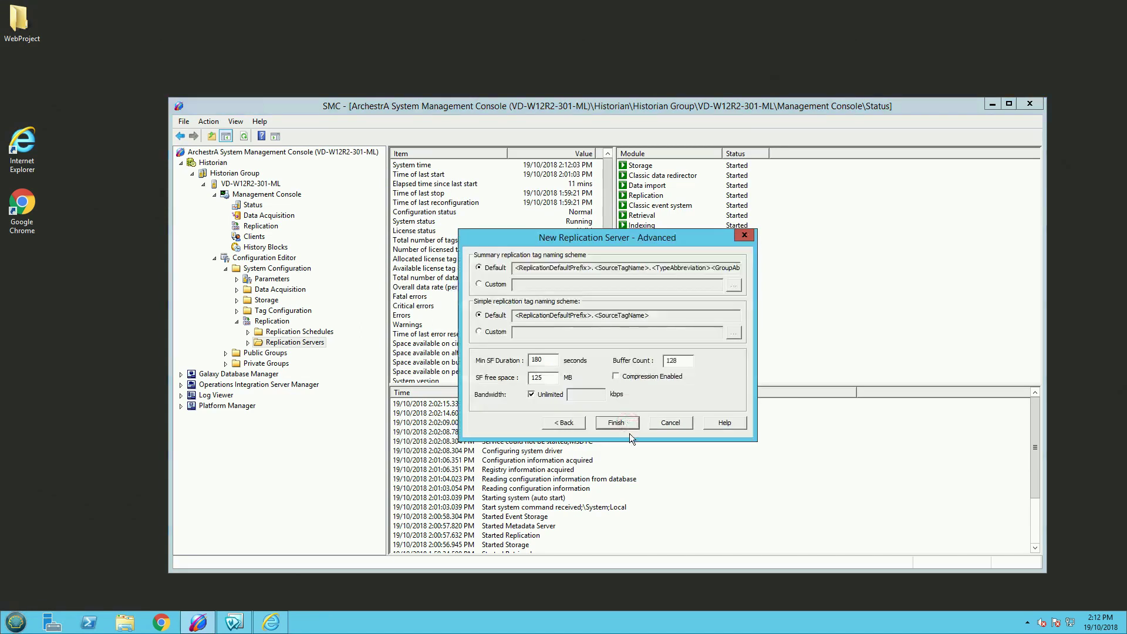
{"action": "left_click", "coordinate": [631, 427]}
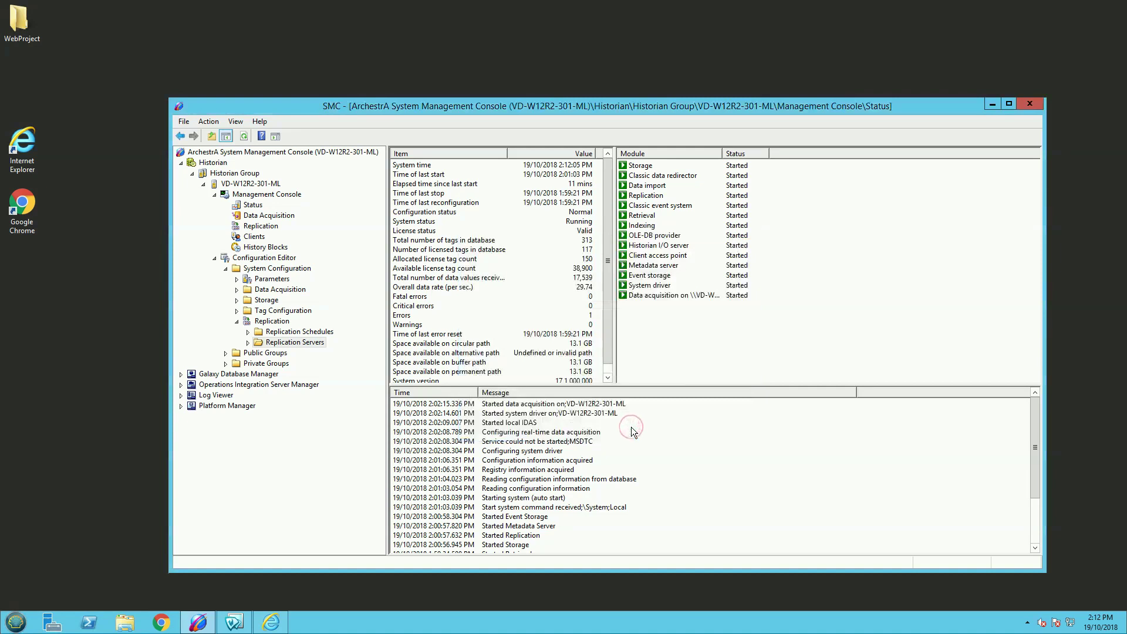
{"action": "left_click", "coordinate": [248, 343]}
{"action": "left_click", "coordinate": [259, 364]}
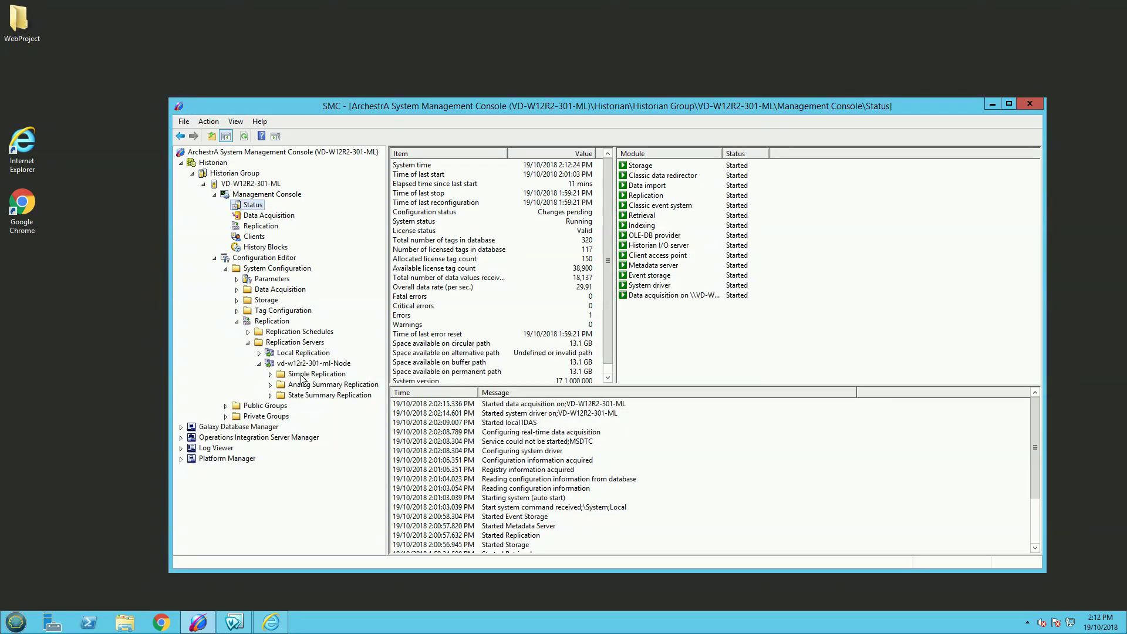
{"action": "left_click", "coordinate": [302, 377]}
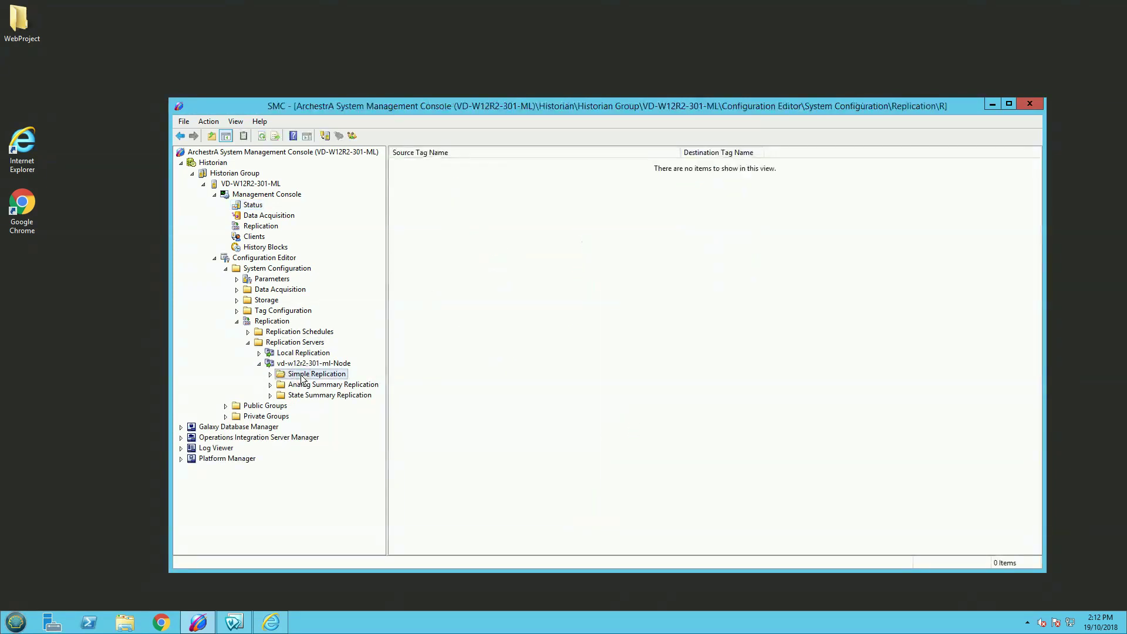
- Find all historian tags and move them into Simple Replication's target list
{"action": "right_click", "coordinate": [302, 379]}
{"action": "left_click", "coordinate": [329, 421]}
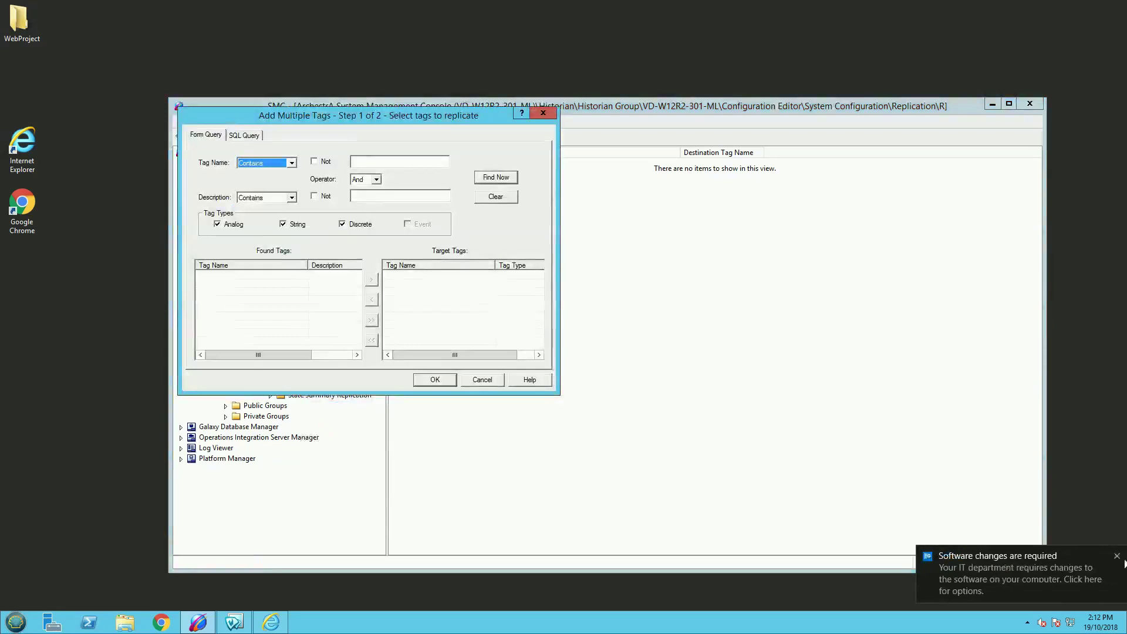
{"action": "left_click", "coordinate": [500, 178]}
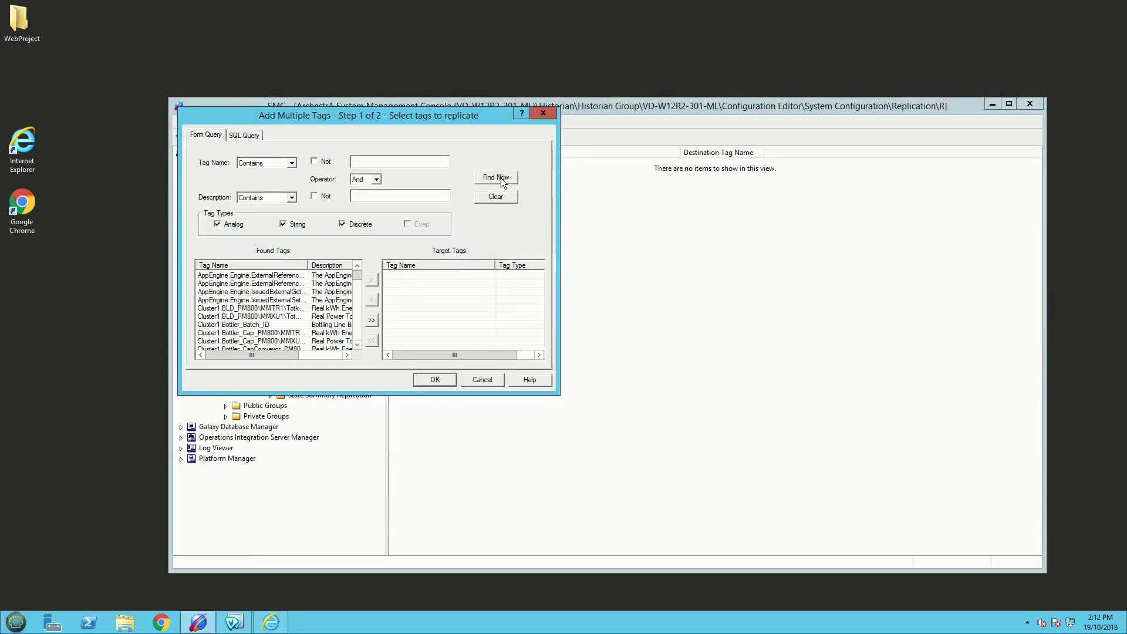
{"action": "left_click_drag", "start_coordinate": [310, 265], "coordinate": [355, 332]}
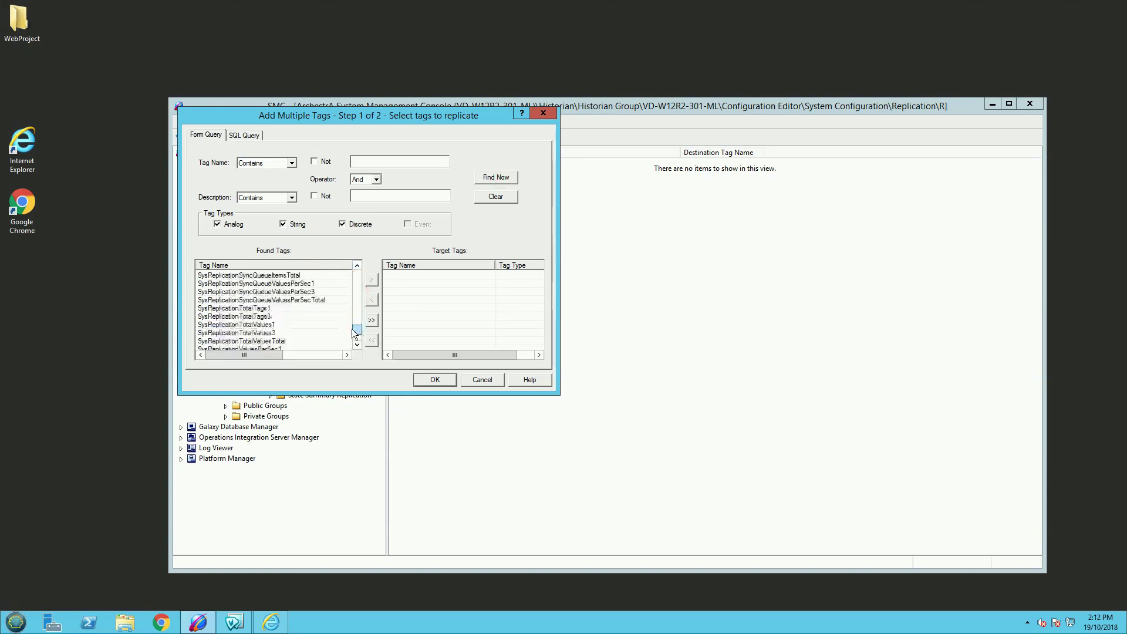
{"action": "left_click", "coordinate": [372, 320]}
- Confirm and create the 320 replicated tags, then return to the AVEVA Insight tag search
{"action": "left_click", "coordinate": [435, 380]}
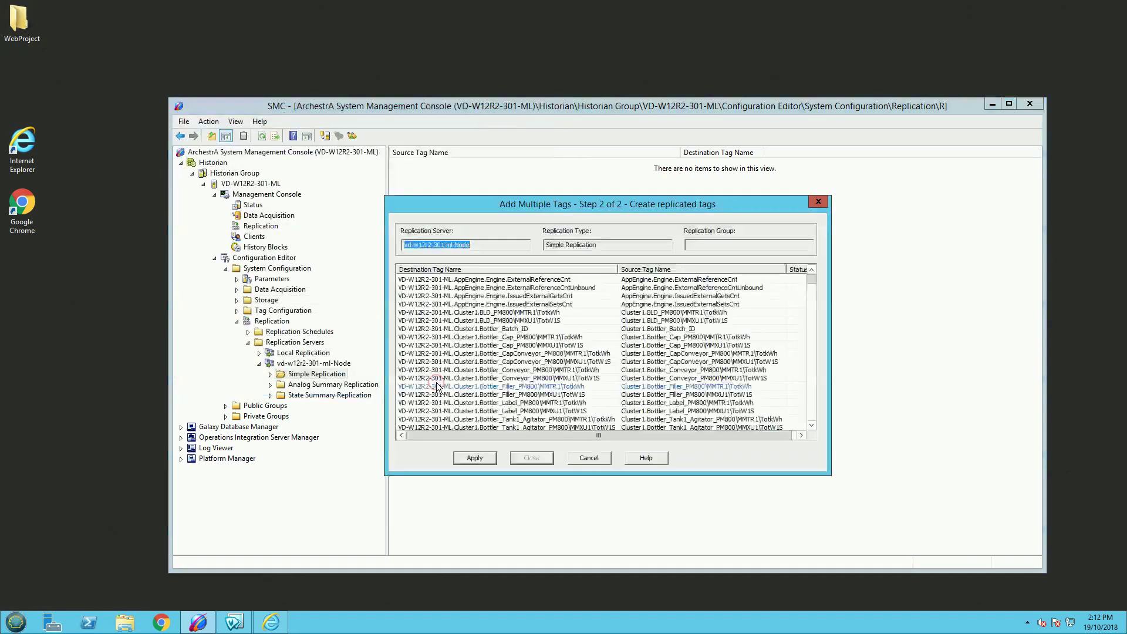
{"action": "left_click", "coordinate": [474, 458]}
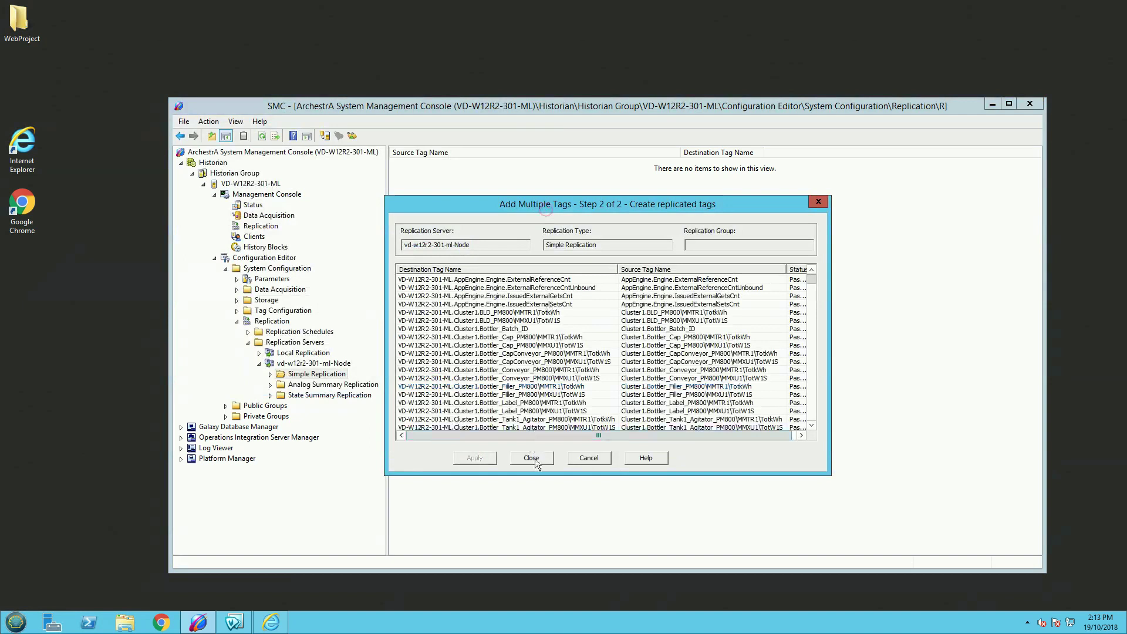
{"action": "left_click", "coordinate": [533, 458]}
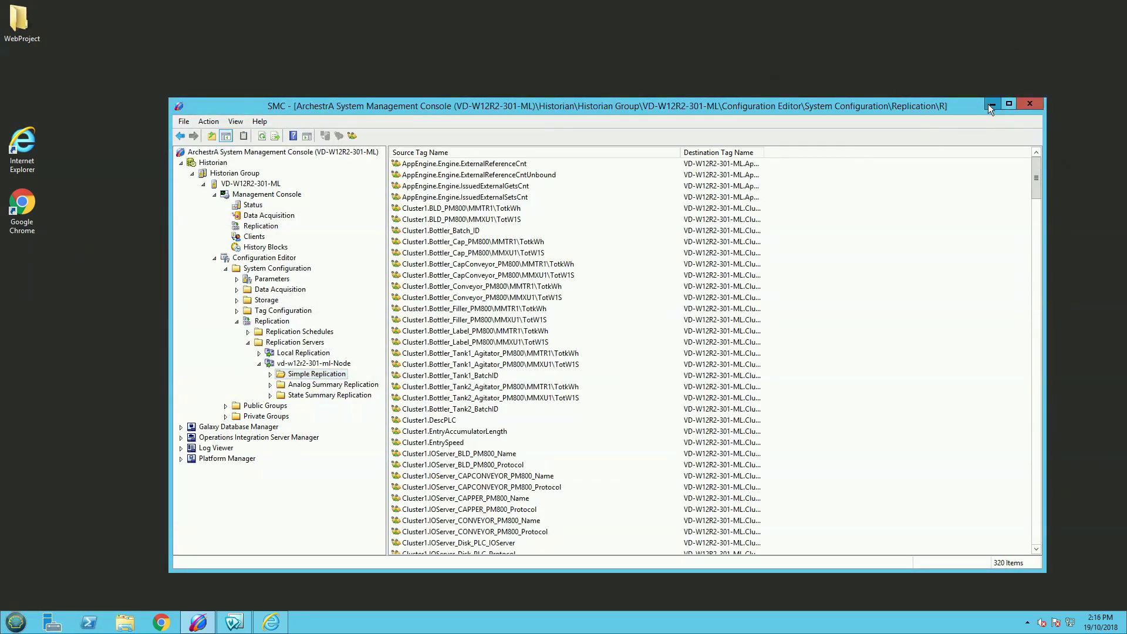
{"action": "left_click", "coordinate": [988, 105]}
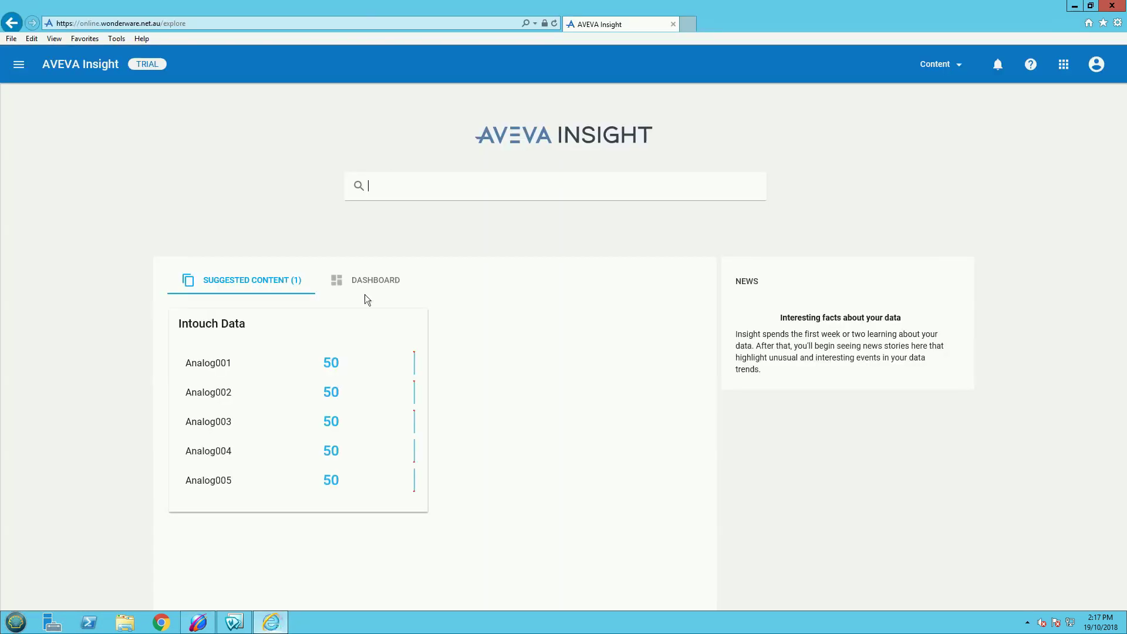
{"action": "left_click", "coordinate": [413, 186]}
- Add all ML_Historian tags and save them as 'ML_Historian' with keyword 'Historian', then return home
{"action": "type", "text": "ML_Historian"}
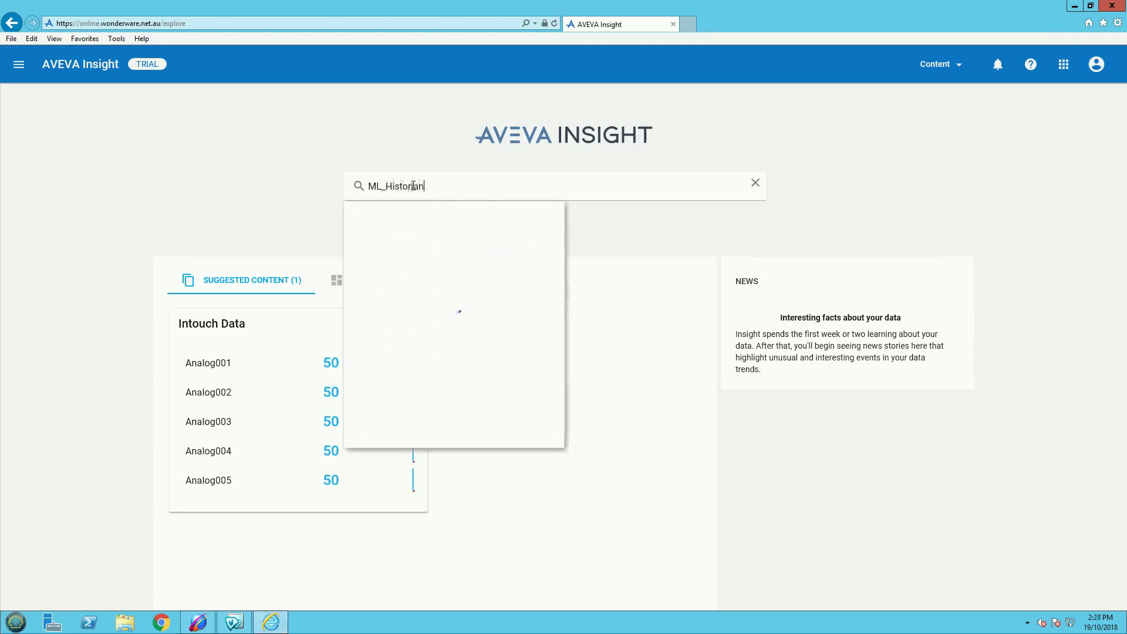
{"action": "left_click", "coordinate": [545, 212]}
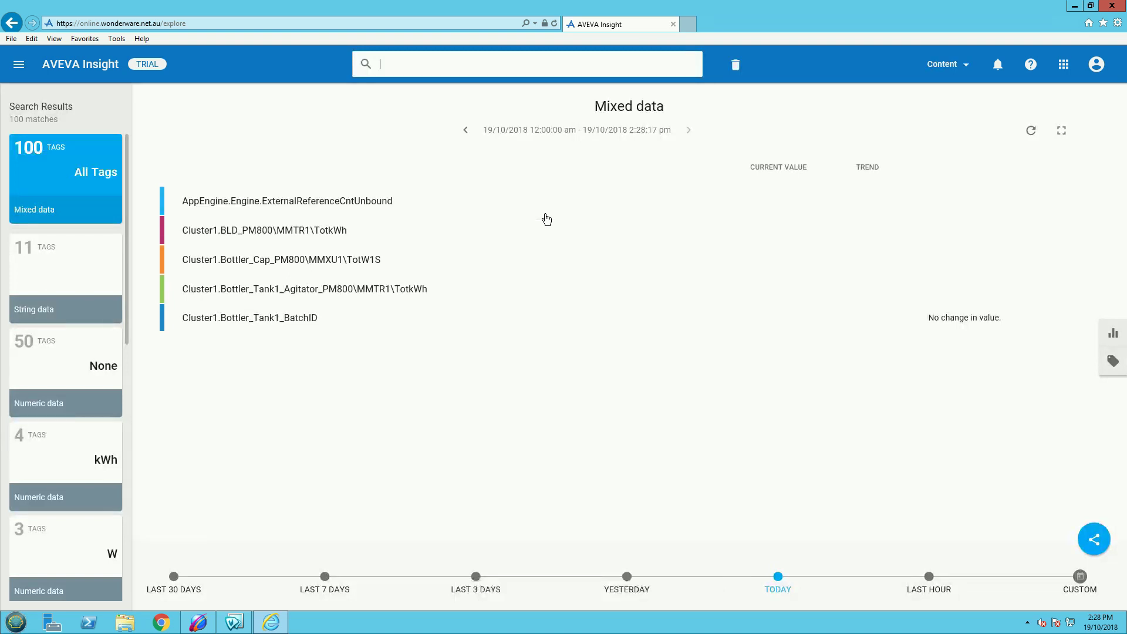
{"action": "left_click", "coordinate": [1093, 539]}
{"action": "left_click", "coordinate": [1097, 503]}
{"action": "type", "text": "ML_Historian"}
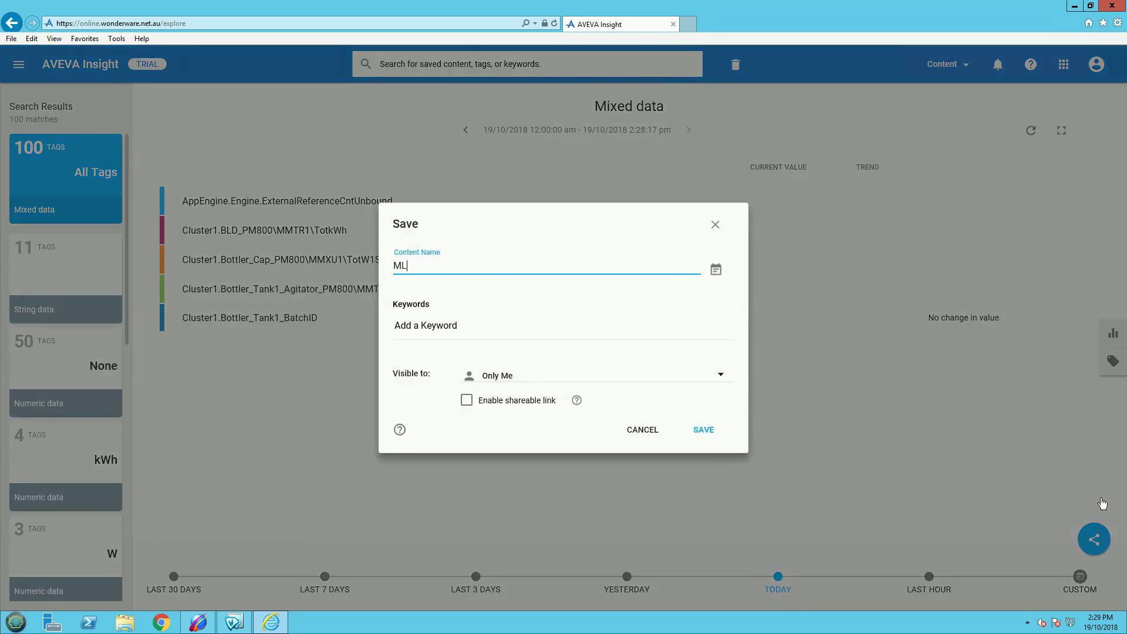
{"action": "left_click", "coordinate": [443, 329]}
{"action": "type", "text": "Historian"}
{"action": "left_click", "coordinate": [699, 425]}
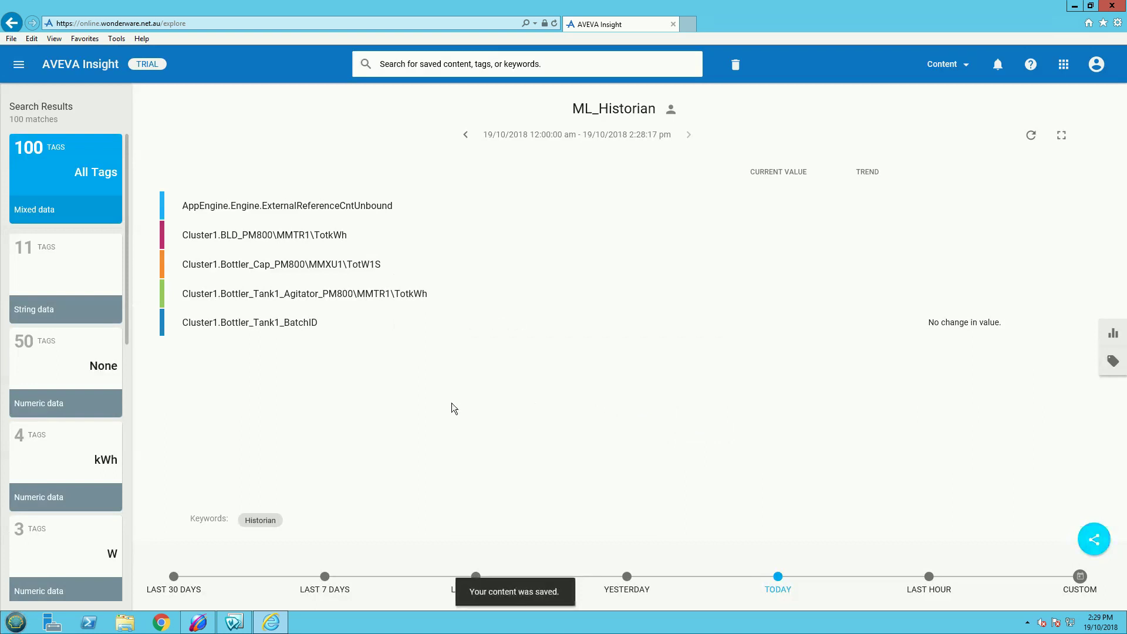
{"action": "left_click", "coordinate": [1064, 64]}
{"action": "left_click", "coordinate": [954, 126]}
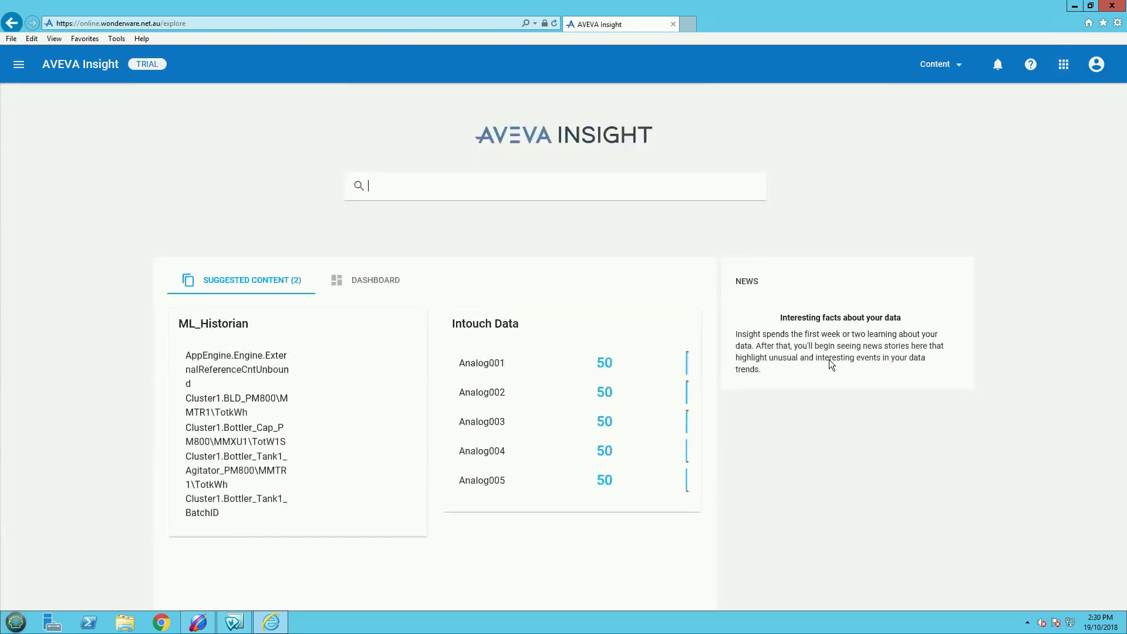
- Open Administration > Data Sources to check that ML_Historian and ML_Intouch are listed
{"action": "left_click", "coordinate": [1064, 64]}
{"action": "left_click", "coordinate": [1031, 127]}
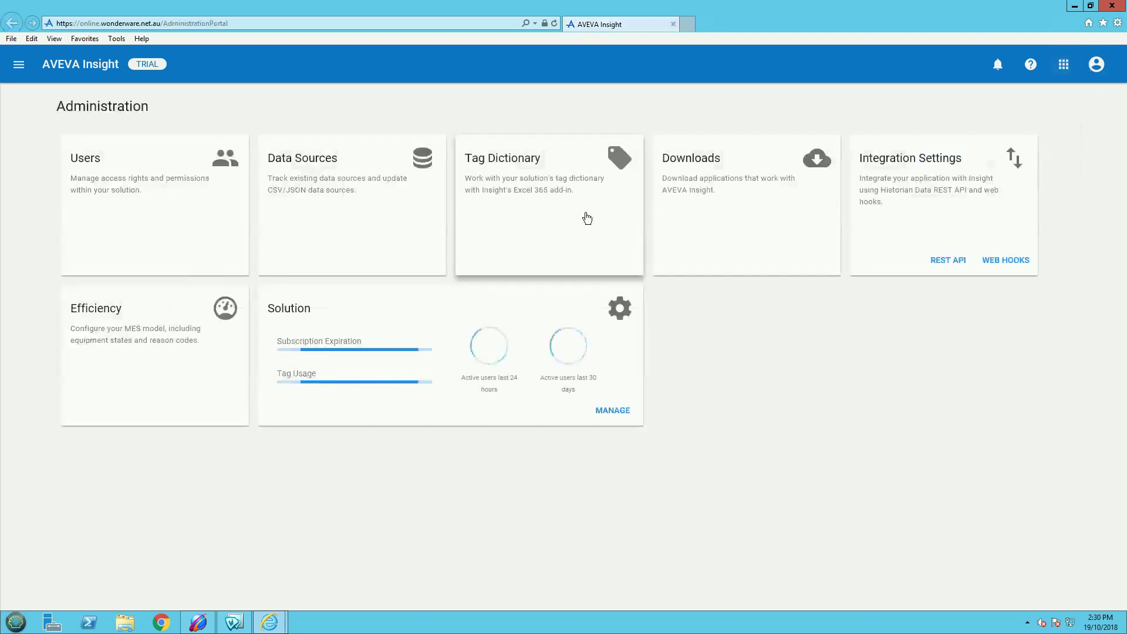
{"action": "left_click", "coordinate": [342, 202]}
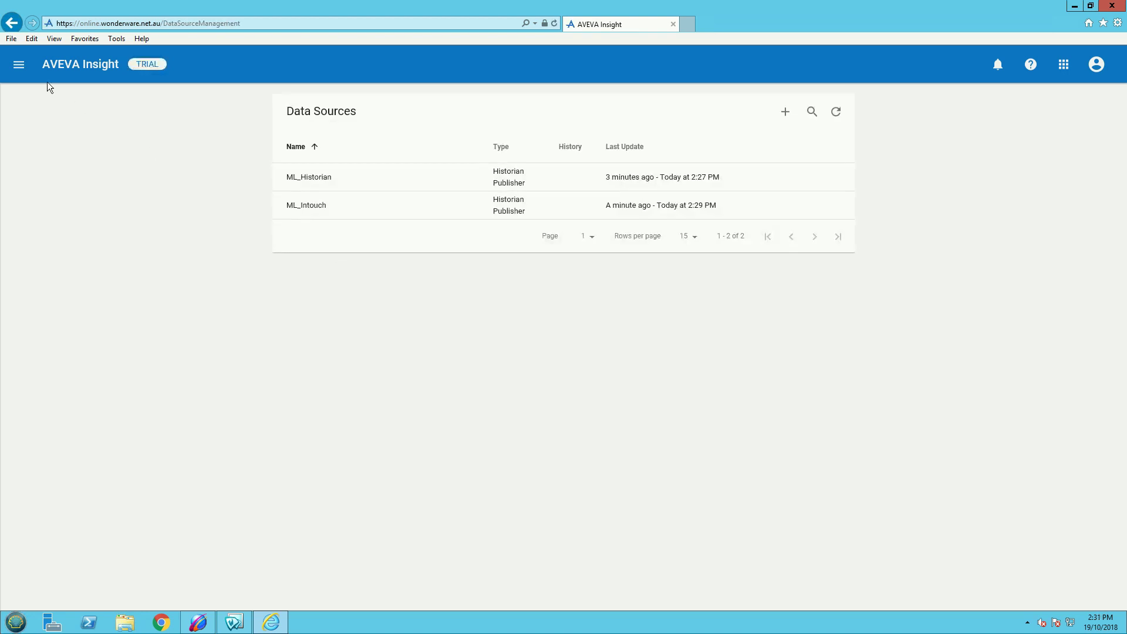
- Go back to the Insight home page and restore the browser window
{"action": "left_click", "coordinate": [22, 71]}
{"action": "left_click", "coordinate": [59, 108]}
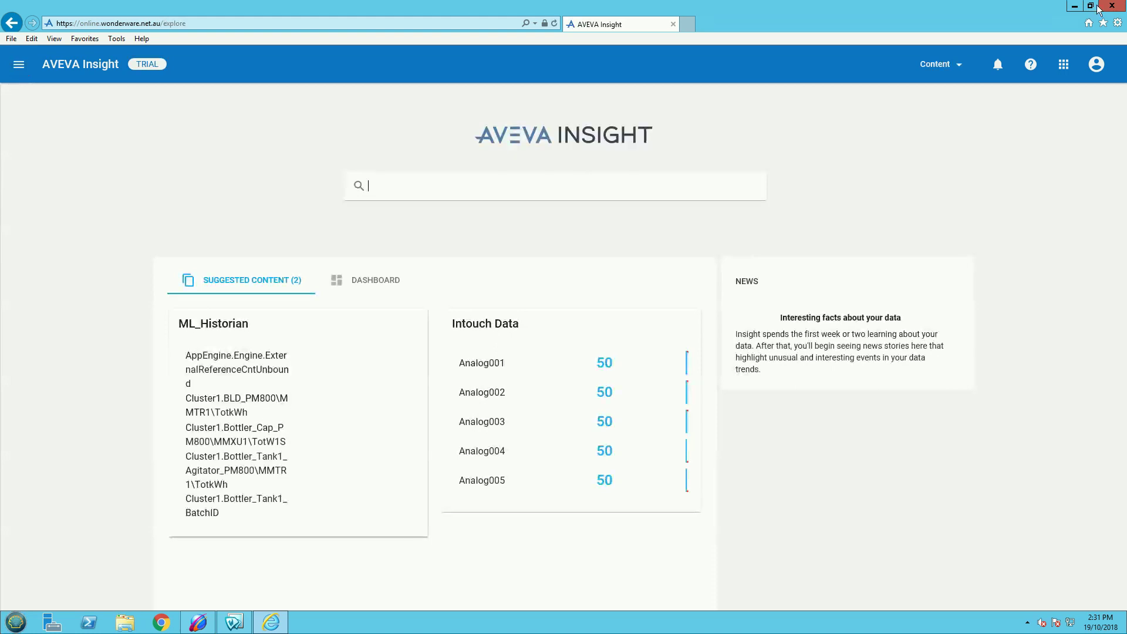
{"action": "left_click", "coordinate": [1090, 6]}
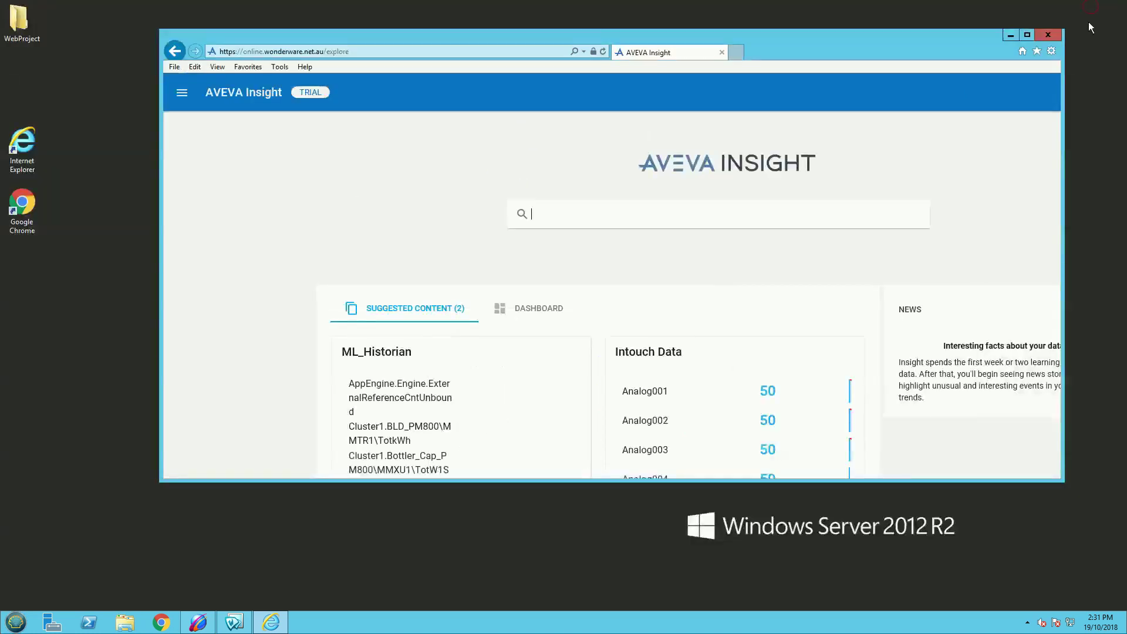